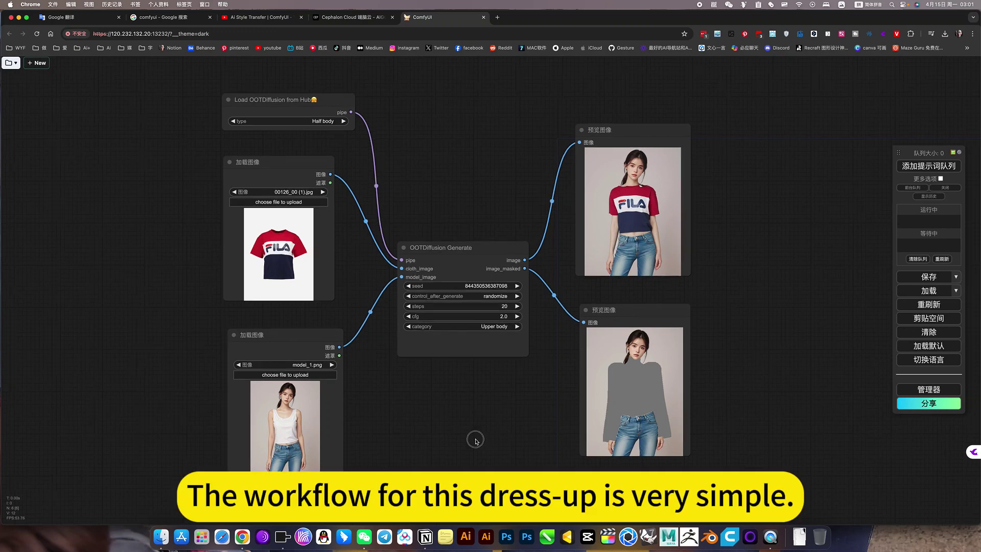
# Step: Open the ComfyUI Manager's list of installable custom nodes
pyautogui.moveTo(466, 250); pyautogui.dragTo(470, 250)
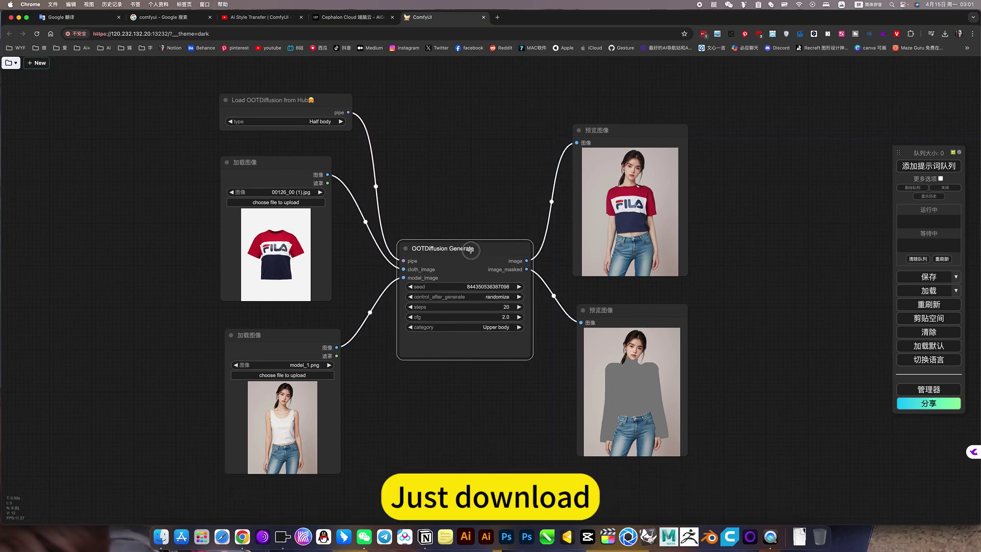
pyautogui.click(289, 99)
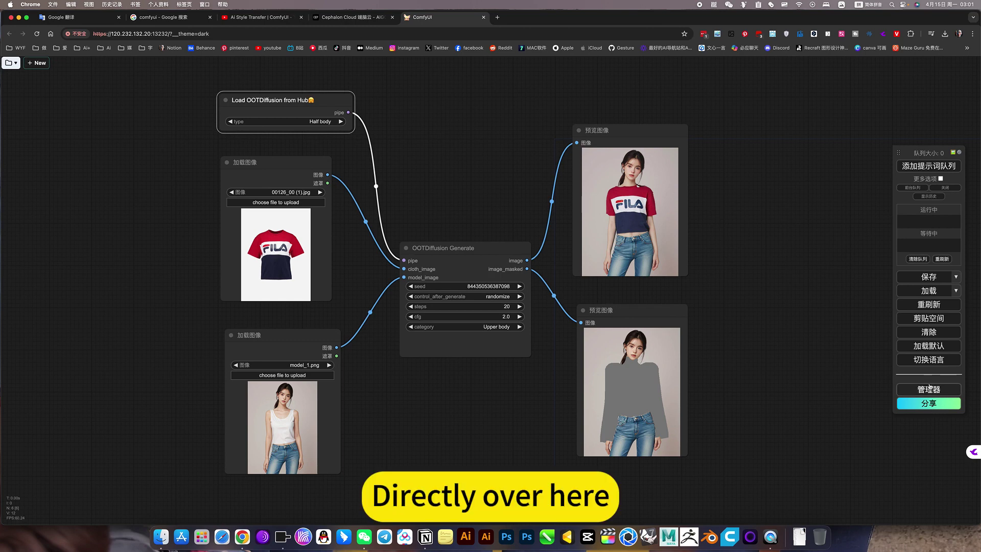
pyautogui.click(928, 389)
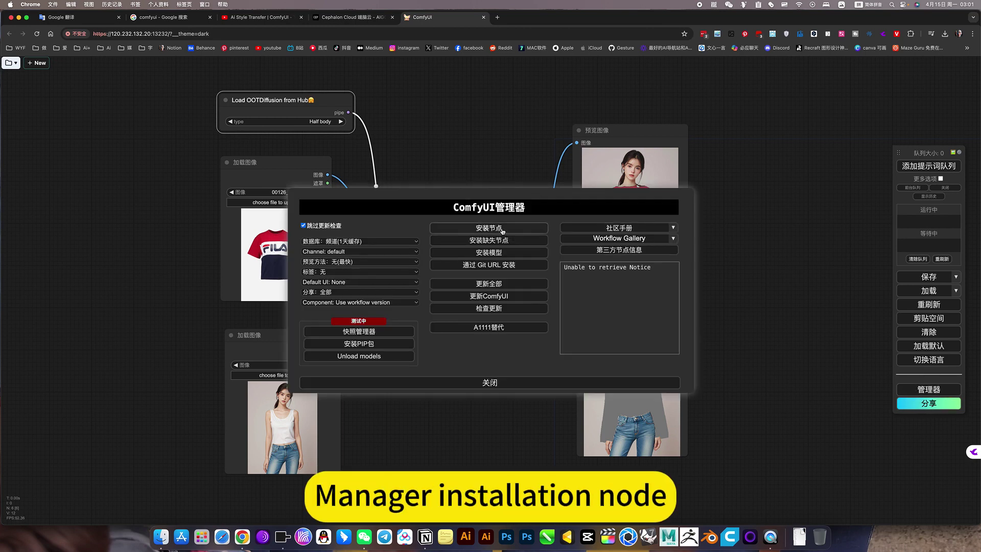
pyautogui.click(502, 231)
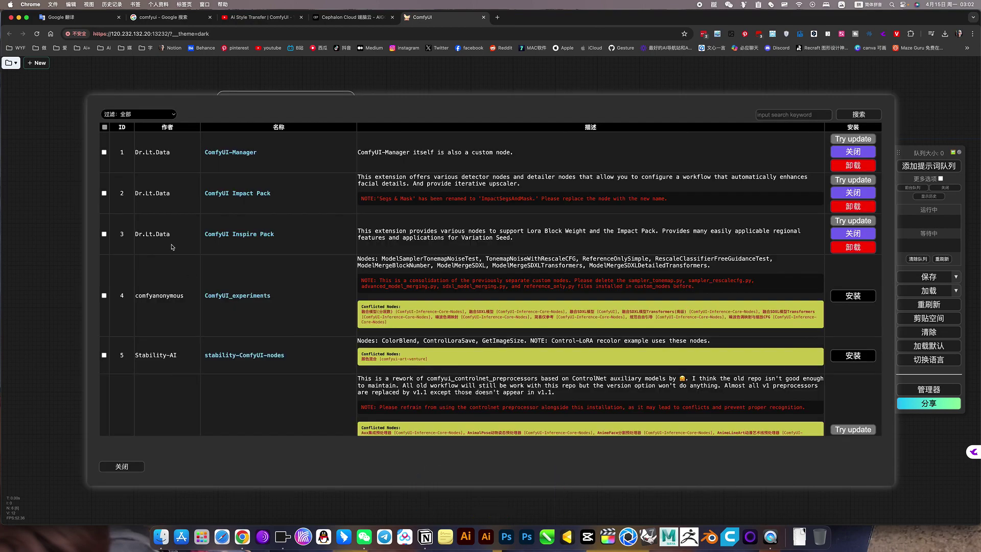
# Step: Search the custom node list for "ootd", and close the list and the manager
pyautogui.click(789, 114)
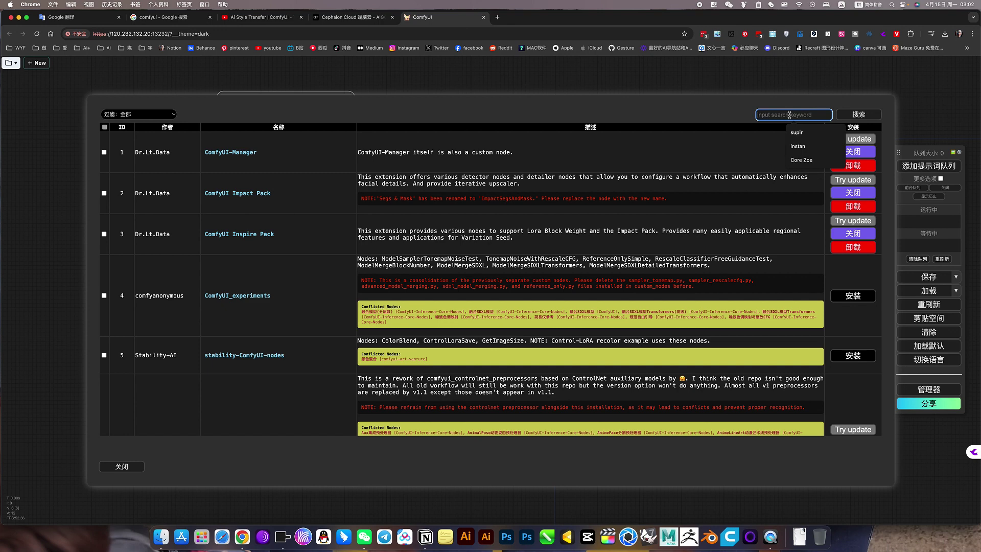
pyautogui.write('o o ')
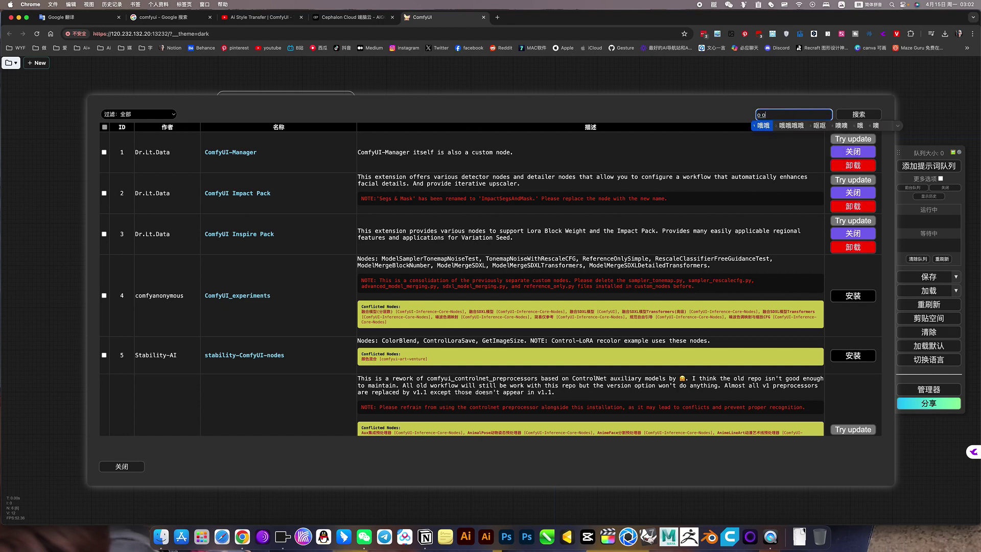
pyautogui.write('t')
pyautogui.press('BackSpace')
pyautogui.write('td')
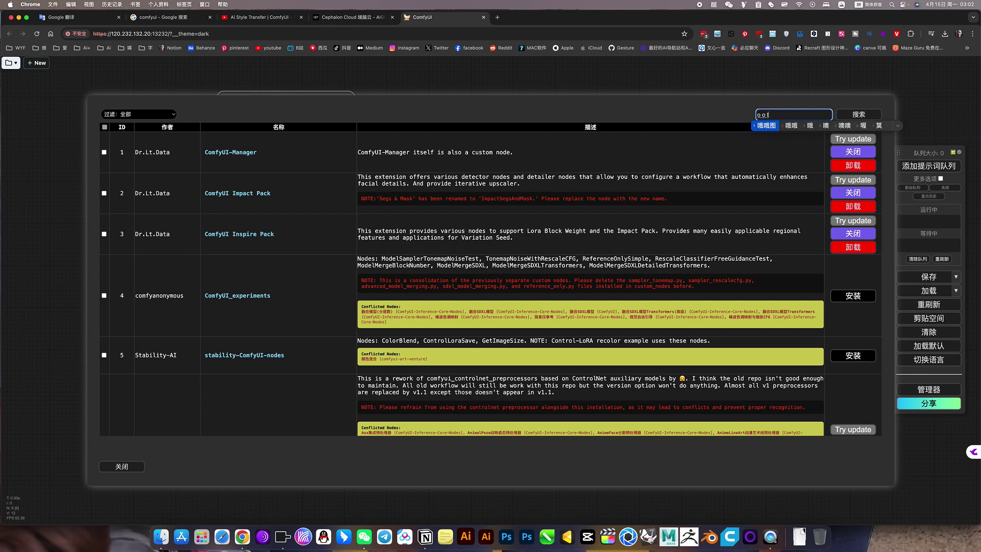
pyautogui.press('Return')
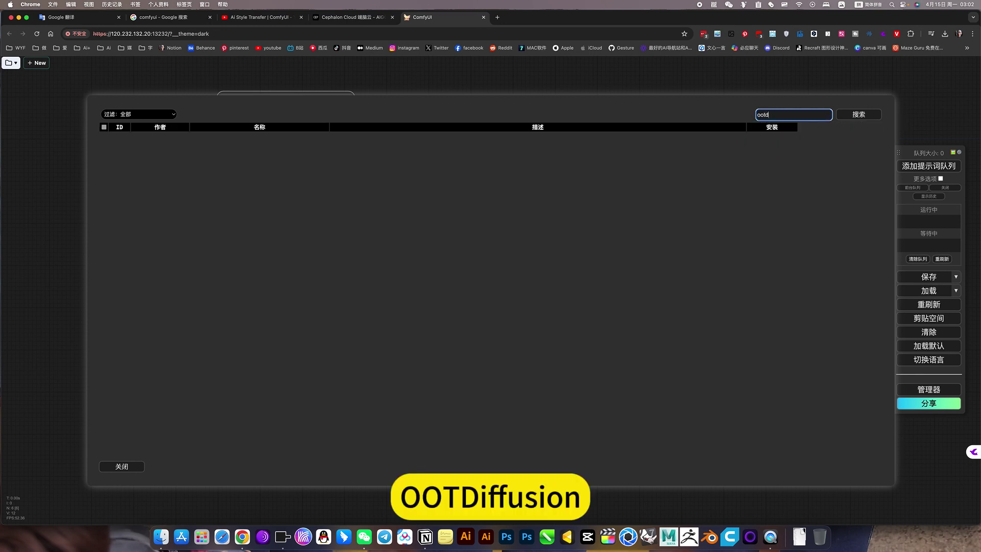
pyautogui.click(854, 116)
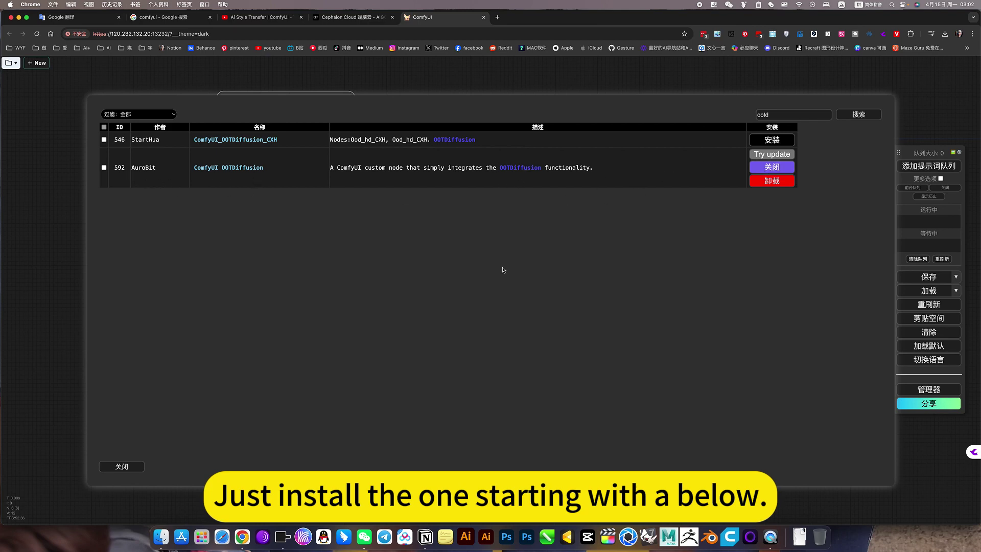
pyautogui.click(121, 466)
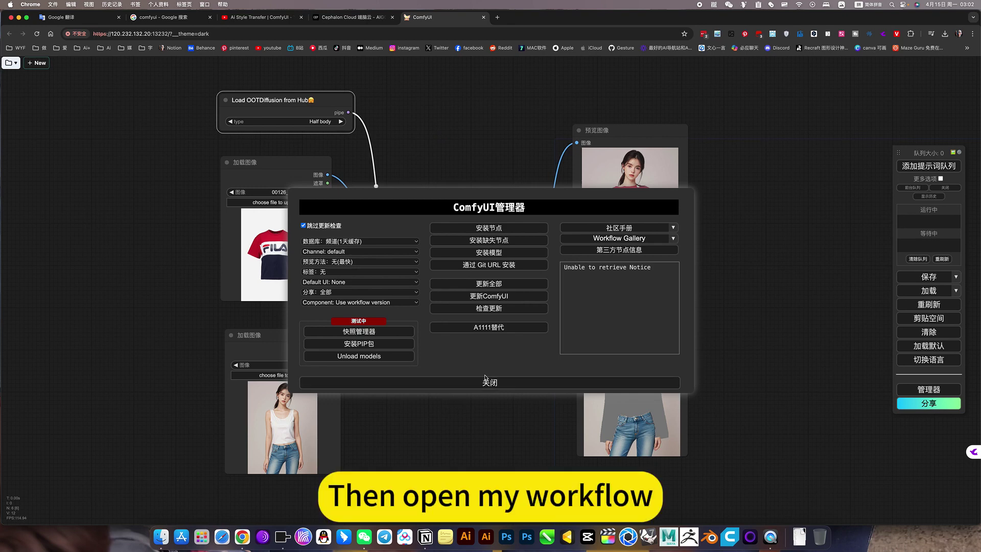
pyautogui.click(486, 384)
# Step: Check the type options of the Load OOTDiffusion from Hub node and keep Half body selected
pyautogui.moveTo(375, 205); pyautogui.dragTo(379, 232)
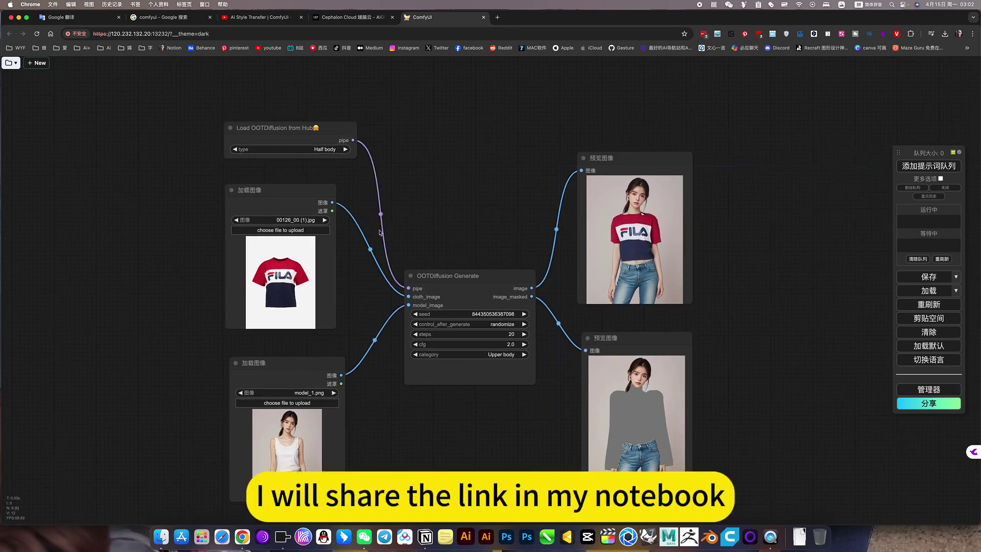
pyautogui.moveTo(485, 215); pyautogui.dragTo(526, 183)
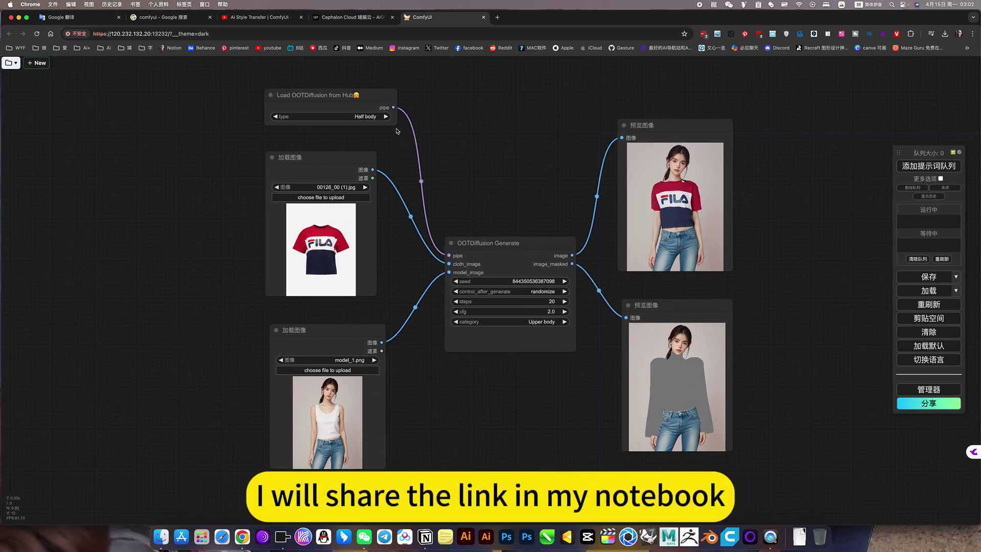
pyautogui.click(377, 116)
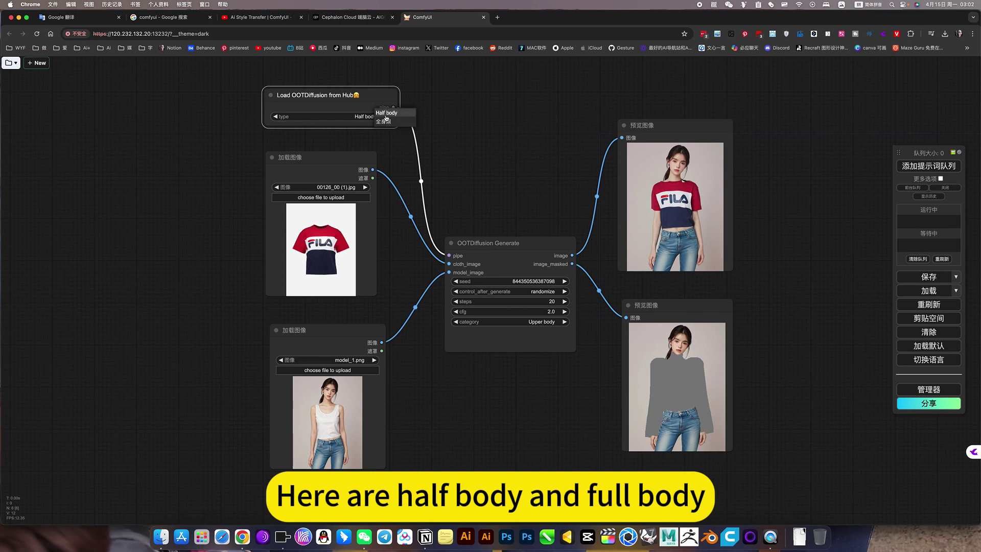
pyautogui.click(387, 114)
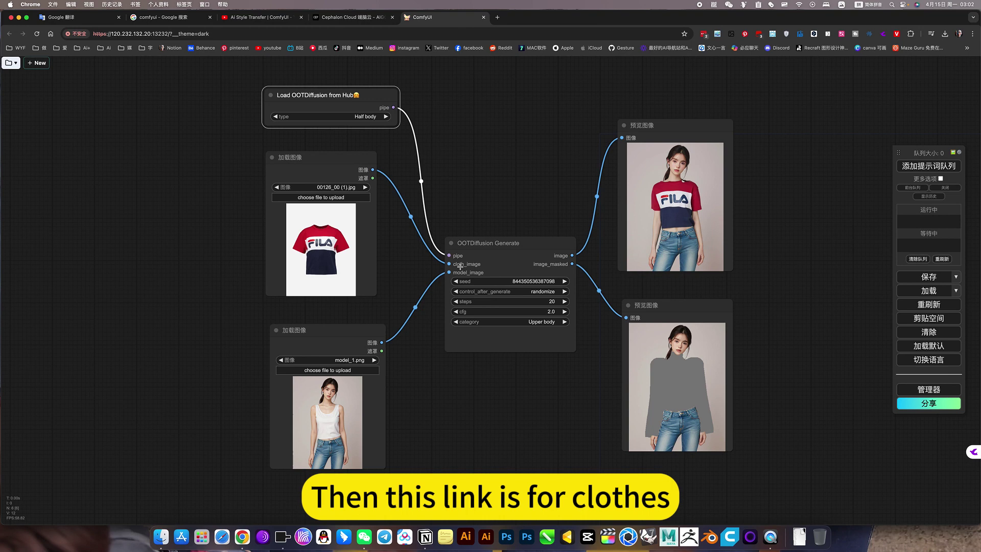
# Step: Move the clothing and model image loader nodes slightly closer to the OOTDiffusion Generate node
pyautogui.moveTo(341, 160); pyautogui.dragTo(356, 164)
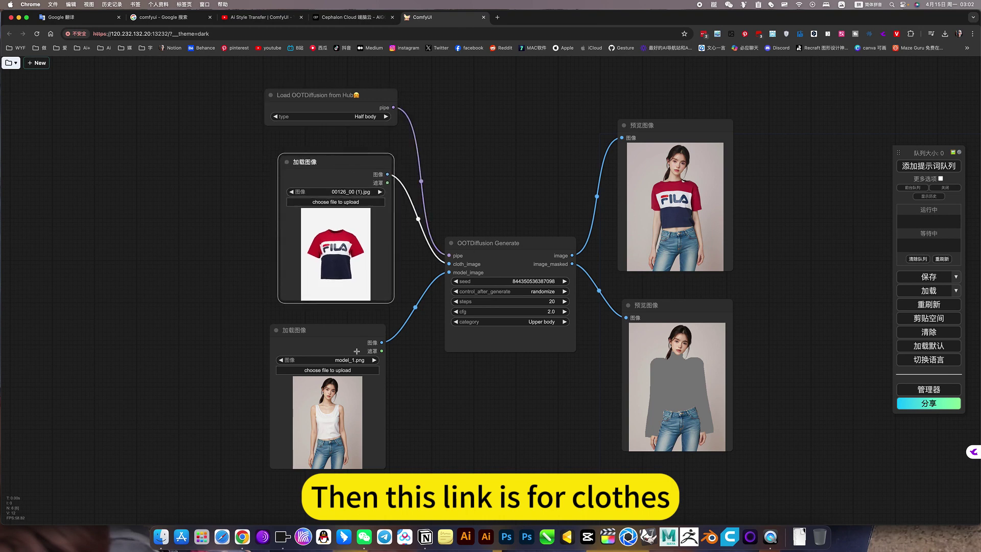
pyautogui.moveTo(360, 338); pyautogui.dragTo(367, 335)
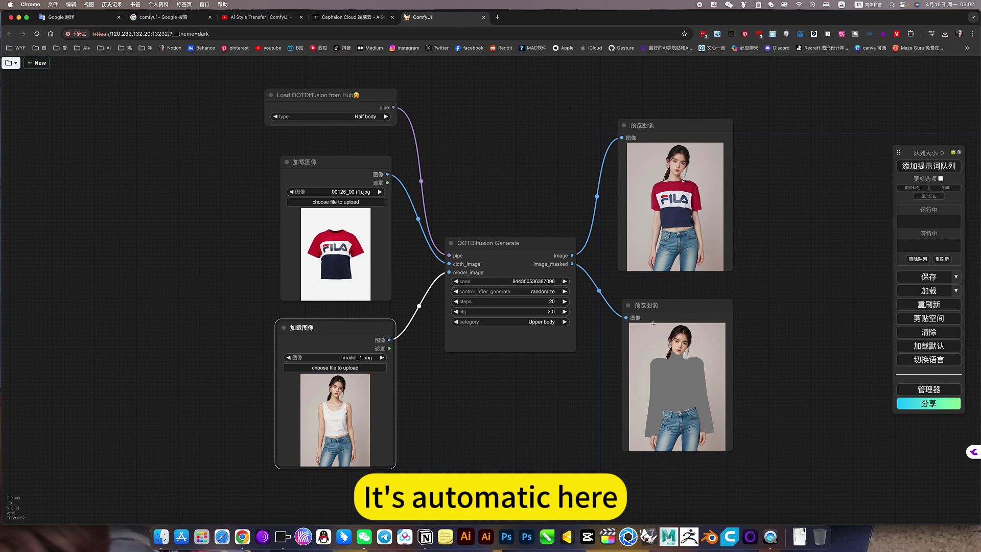
# Step: Load the green dress image 053744_1.jpg as the clothing input and set the OOTDiffusion Generate category to Dress
pyautogui.click(543, 322)
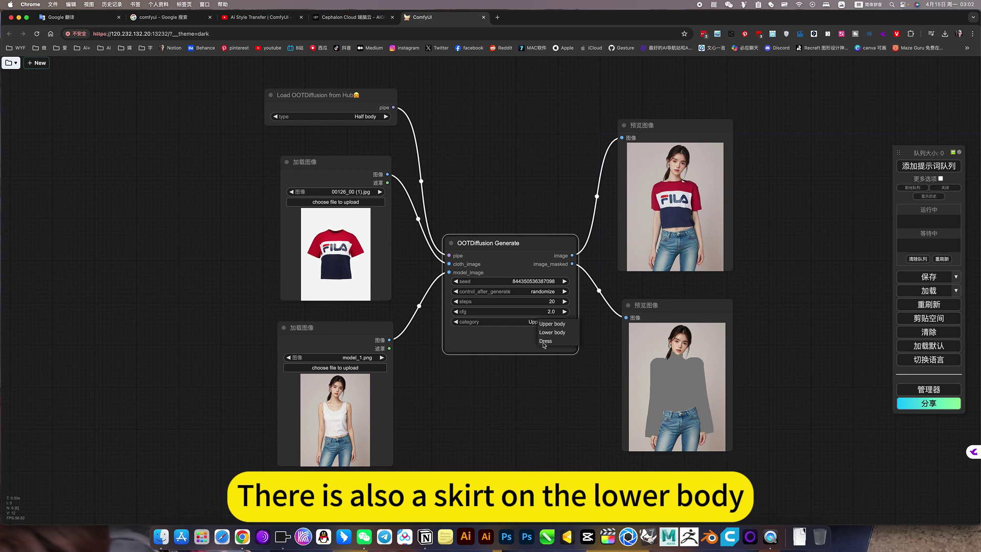
pyautogui.click(570, 403)
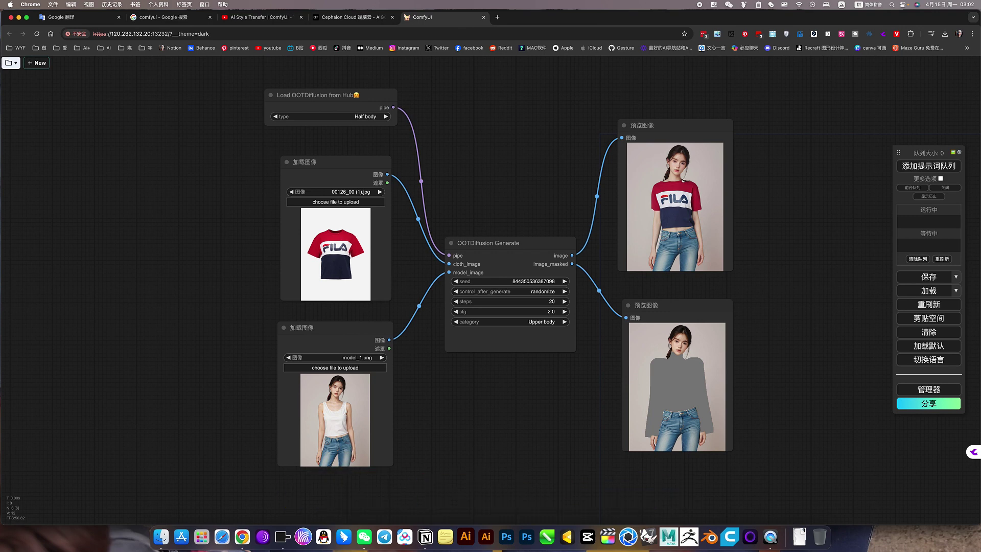
pyautogui.moveTo(540, 464); pyautogui.dragTo(335, 224)
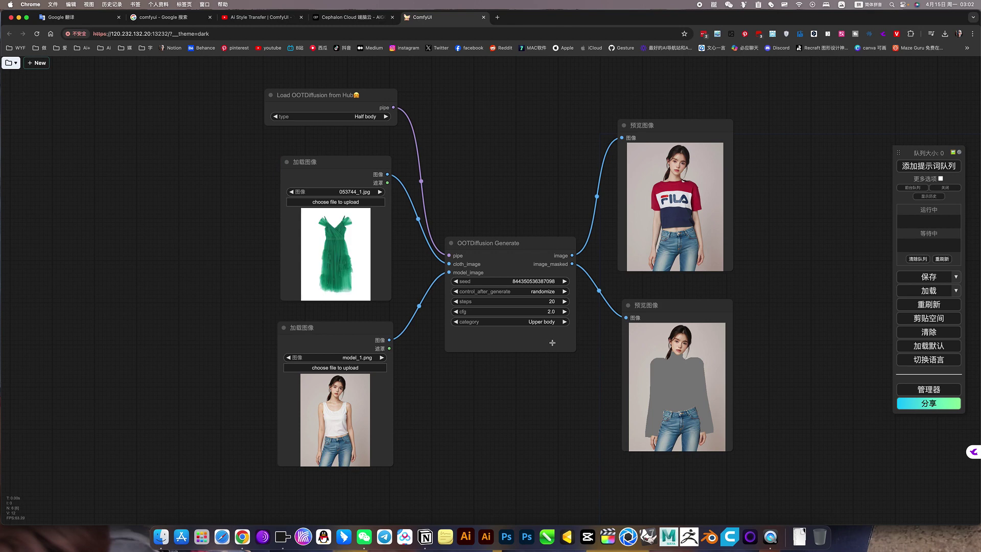
pyautogui.click(549, 322)
pyautogui.click(555, 342)
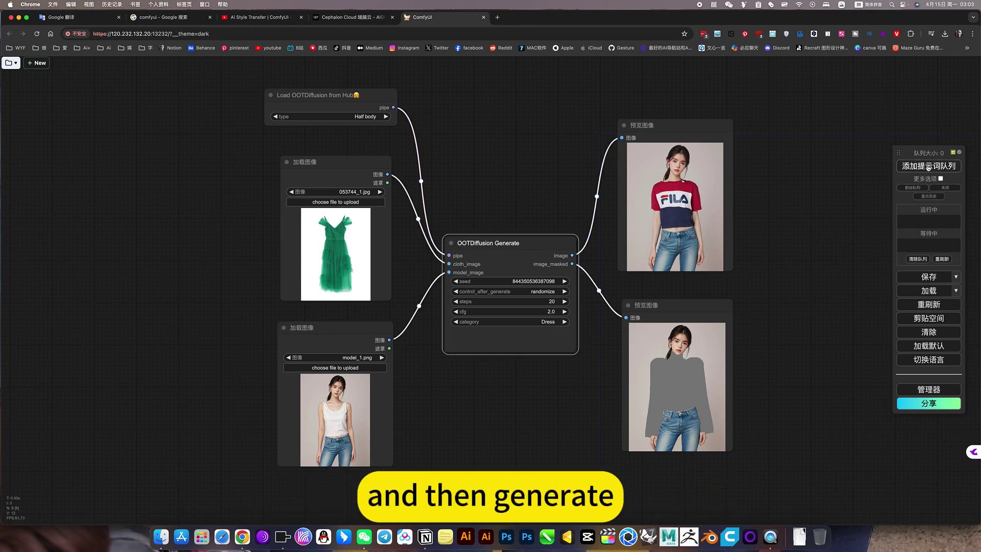
# Step: Queue a generation with the dress, and set the Load OOTDiffusion from Hub node's type to Full body
pyautogui.hotkey('ctrl', 'Return')
pyautogui.click(492, 352)
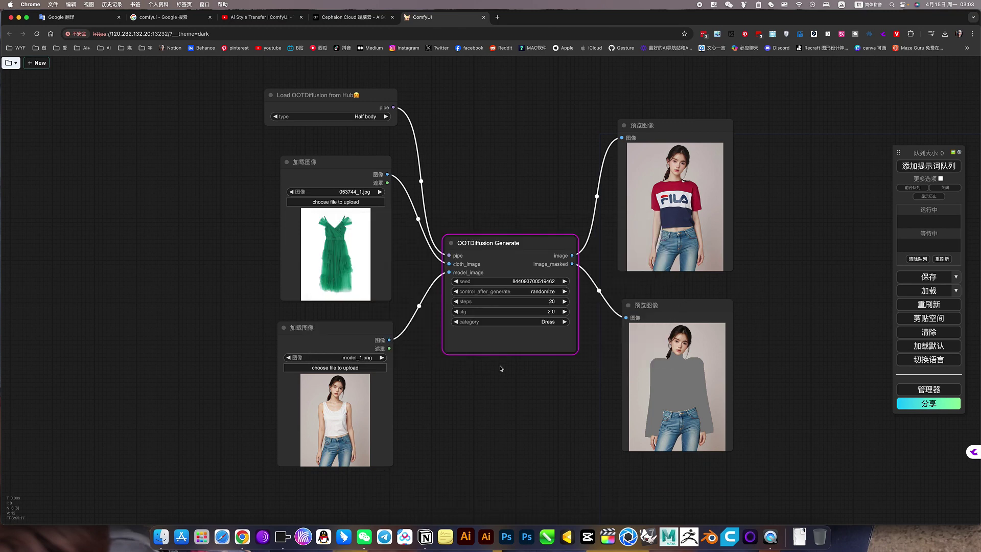
pyautogui.click(376, 117)
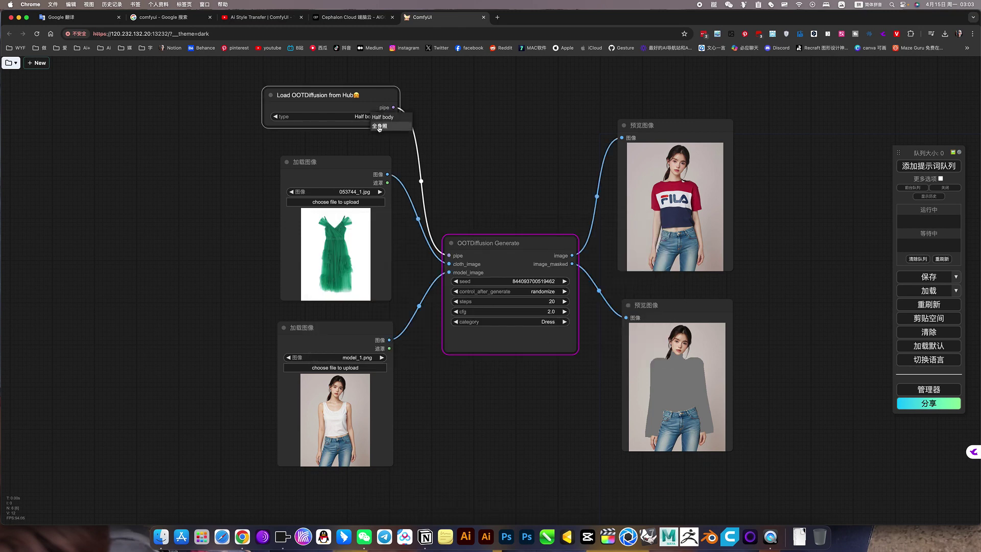
pyautogui.click(378, 126)
# Step: Load the full-body photo model_8 (3).png as the model image and queue the dress generation
pyautogui.scroll(-1, 409, 413)
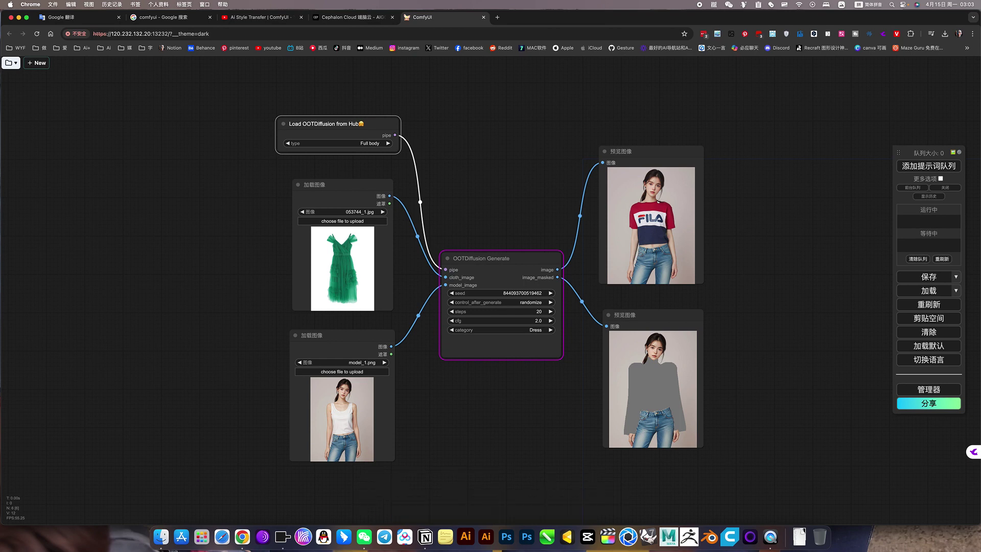
pyautogui.moveTo(405, 451); pyautogui.dragTo(352, 412)
pyautogui.scroll(1, 352, 412)
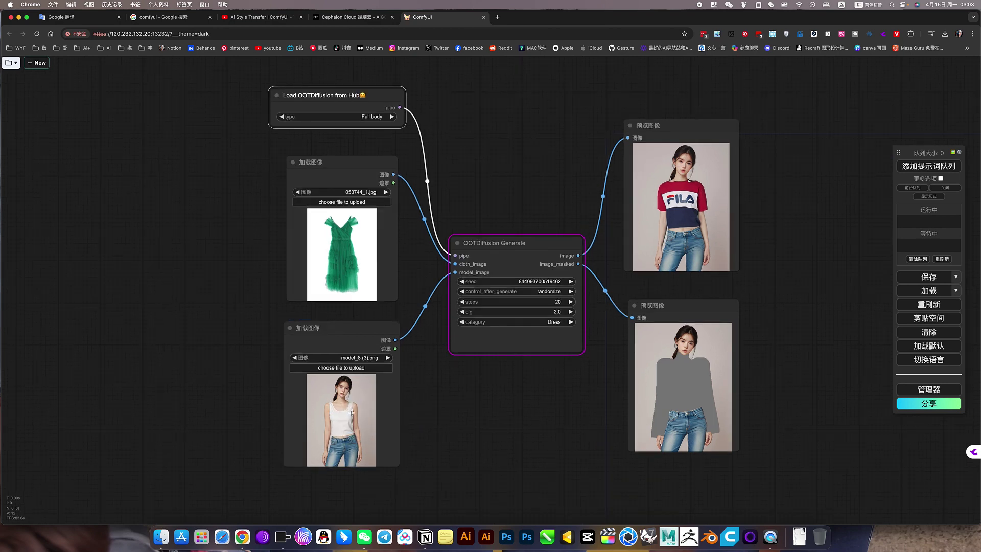
pyautogui.click(352, 412)
pyautogui.click(949, 167)
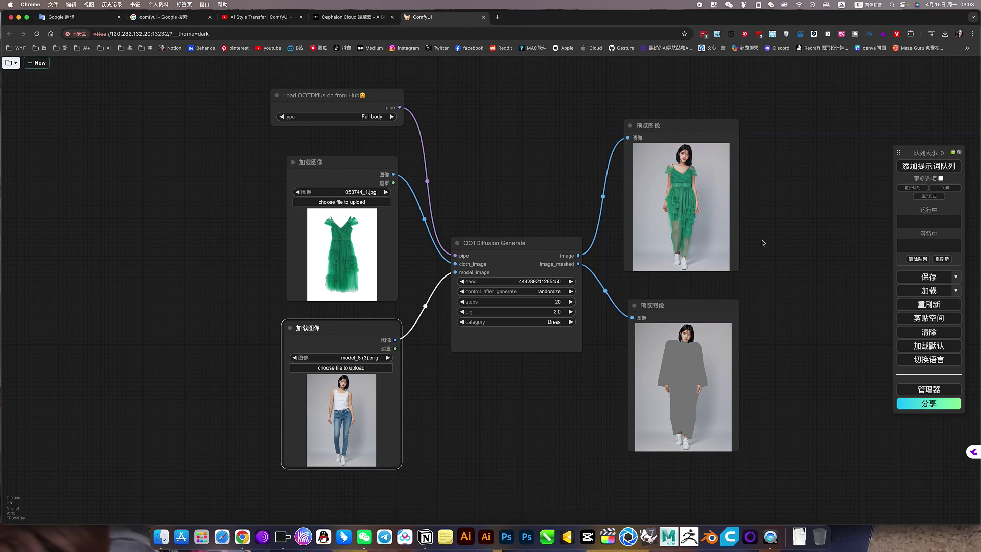
# Step: Examine the masked preview and the generated dress image up close, checking the clothing area and garment details
pyautogui.moveTo(768, 240); pyautogui.dragTo(742, 257)
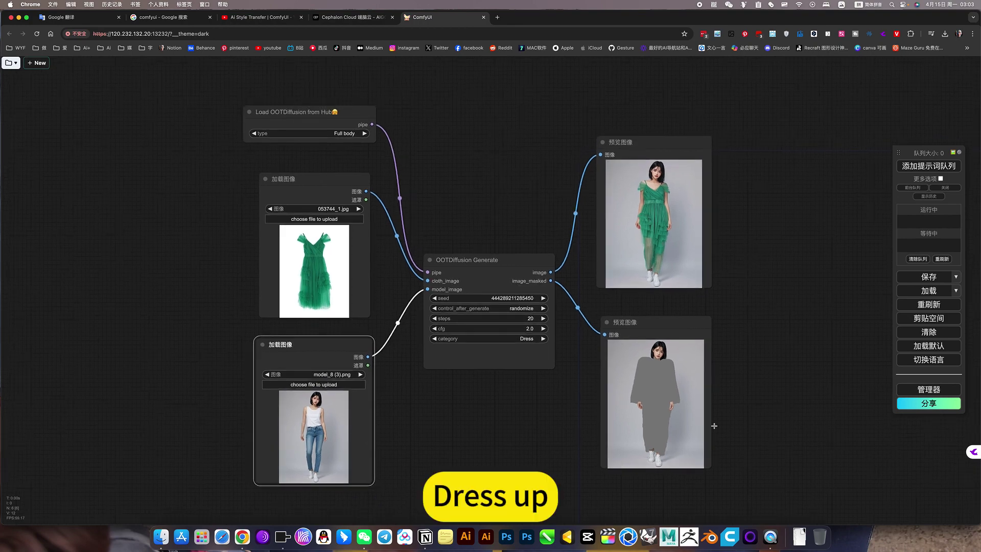
pyautogui.scroll(5, 641, 376)
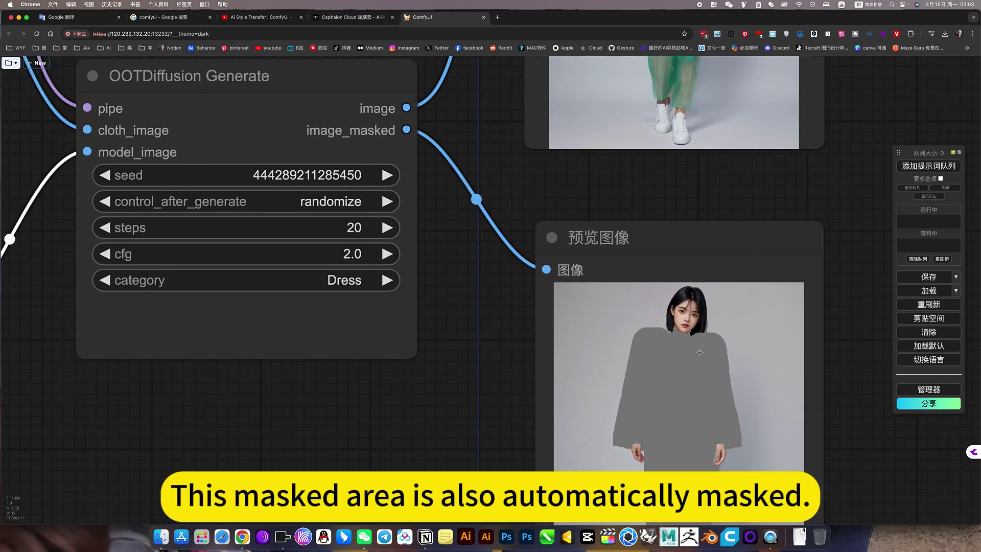
pyautogui.scroll(-5, 839, 188)
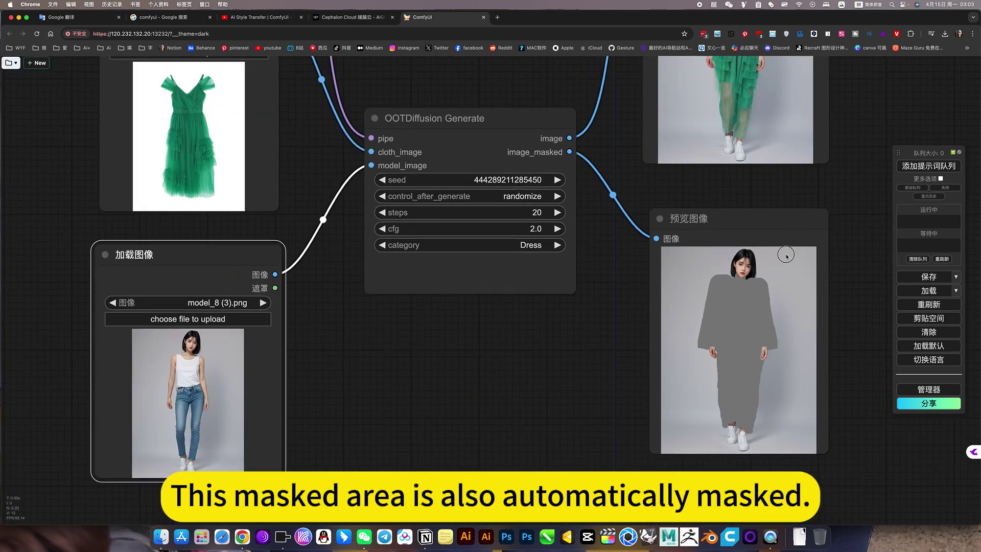
pyautogui.moveTo(776, 185); pyautogui.dragTo(664, 335)
pyautogui.scroll(6, 634, 149)
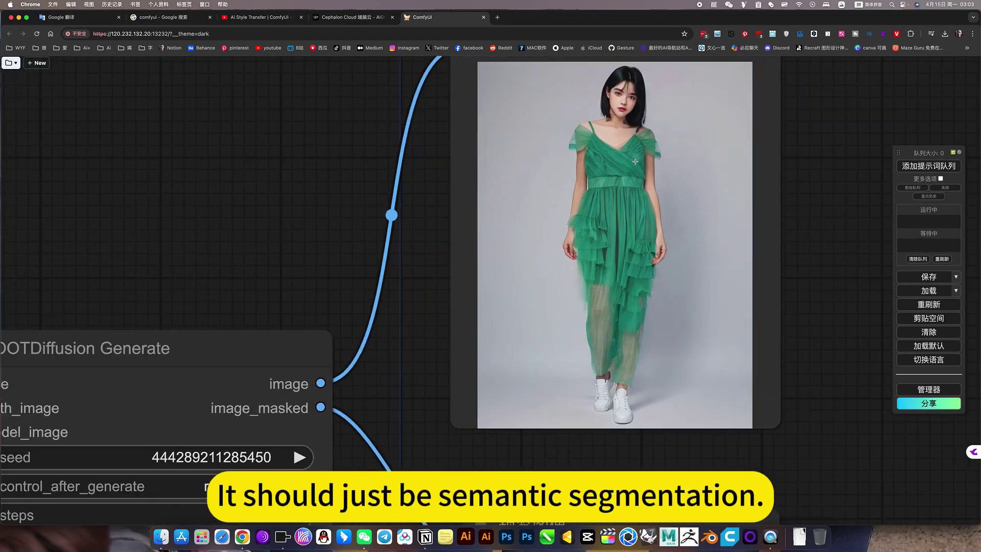
pyautogui.scroll(-3, 623, 151)
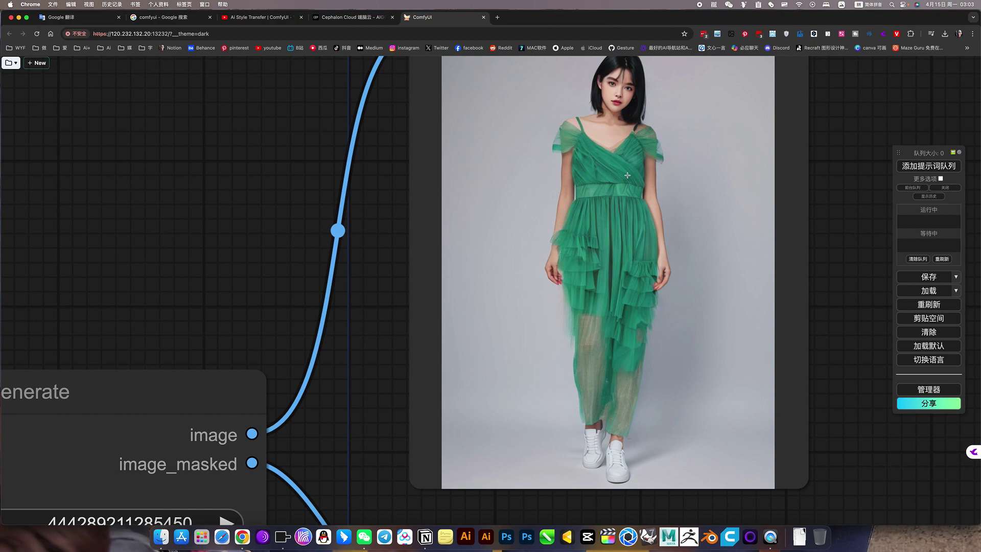
pyautogui.scroll(-5, 754, 273)
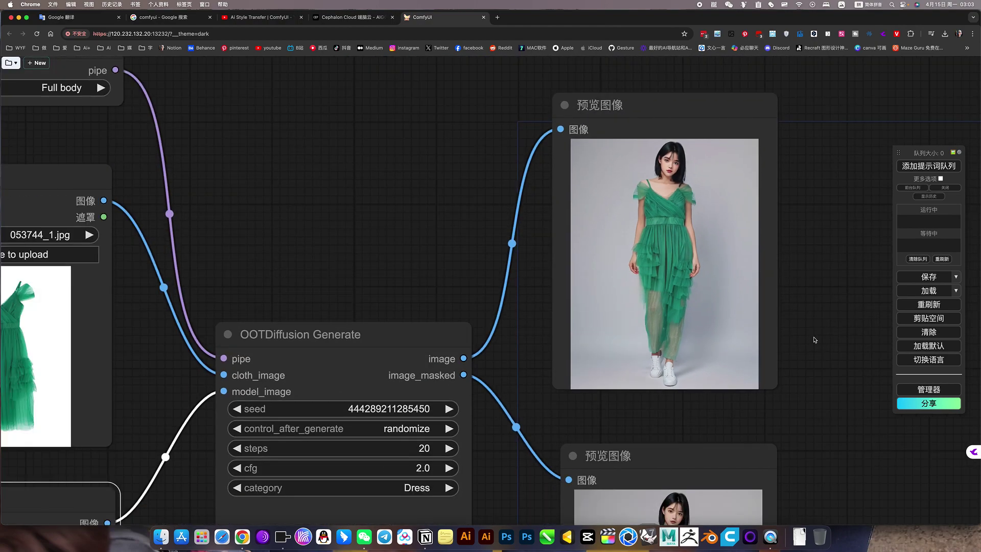
pyautogui.scroll(-5, 814, 339)
pyautogui.scroll(3, 789, 278)
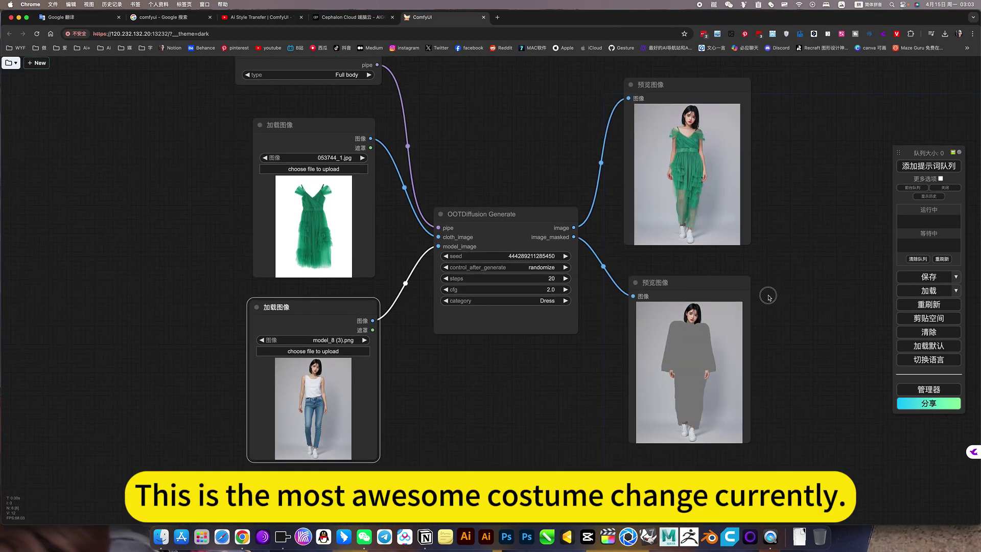
pyautogui.moveTo(768, 296); pyautogui.dragTo(760, 315)
pyautogui.moveTo(797, 268); pyautogui.dragTo(790, 289)
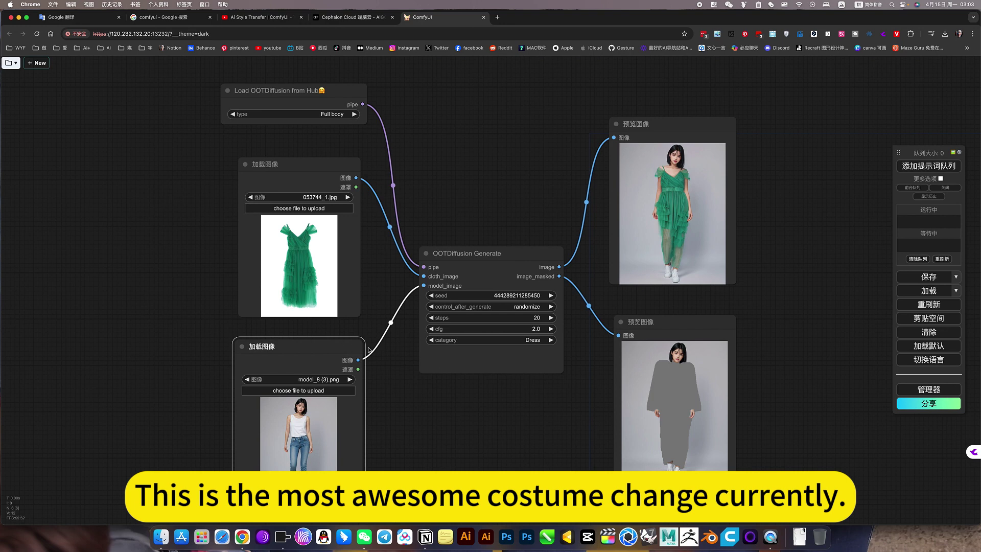
# Step: Set the OOTDiffusion Generate node's category to Lower body
pyautogui.click(535, 341)
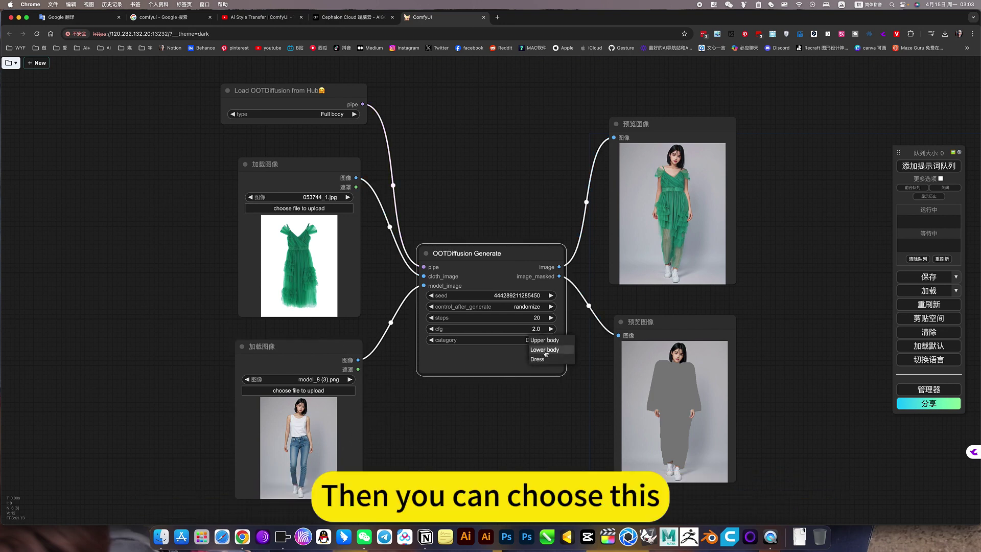
pyautogui.click(544, 351)
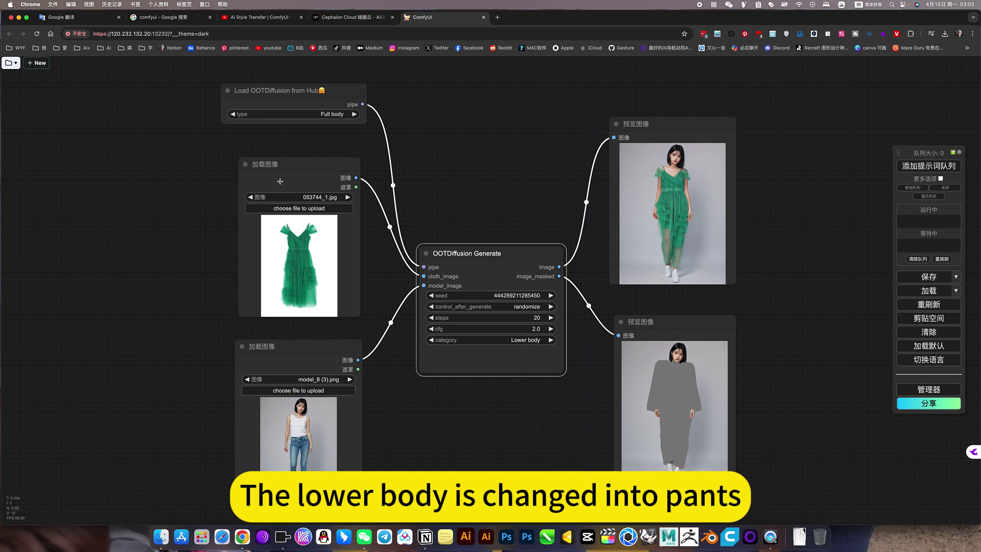
# Step: Choose Full body as the type in the Load OOTDiffusion from Hub node
pyautogui.click(336, 114)
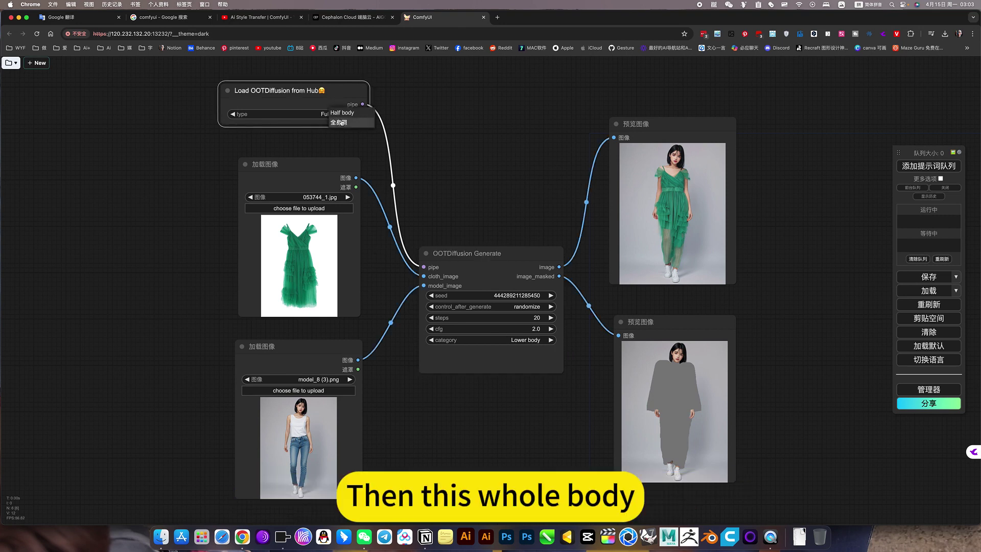
pyautogui.click(341, 122)
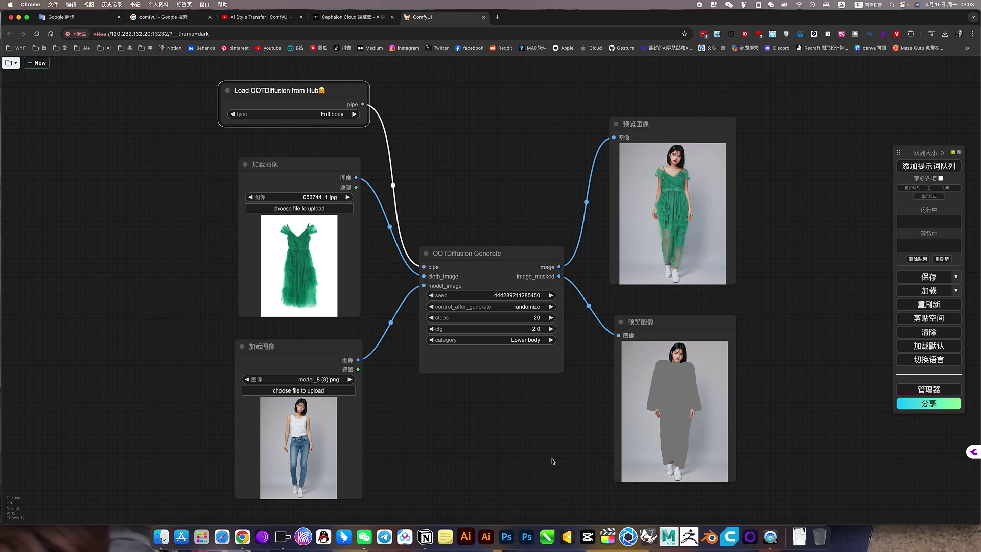
pyautogui.click(553, 474)
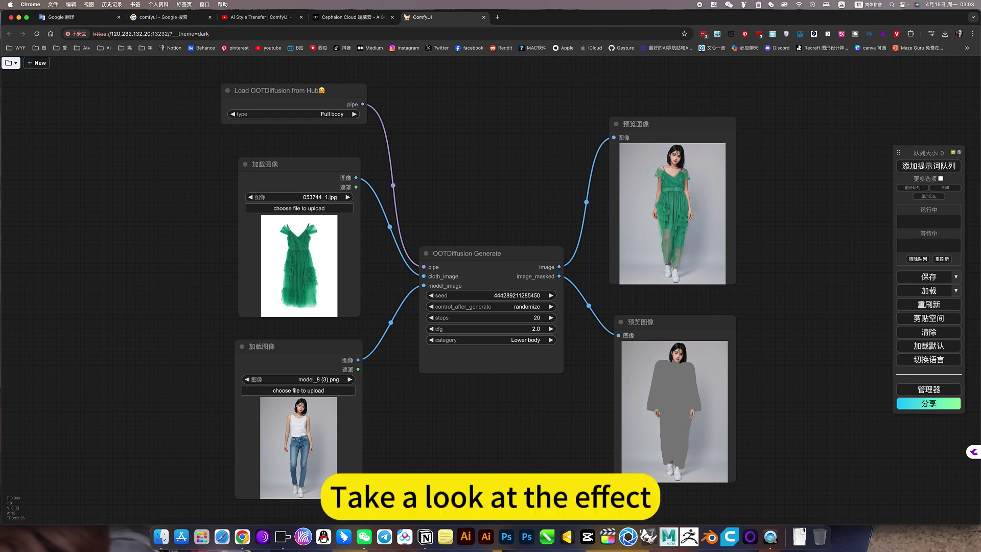
# Step: Load the ripped jeans image 051827_1.jpg as the cloth image and queue the lower-body generation
pyautogui.moveTo(350, 256); pyautogui.dragTo(362, 274)
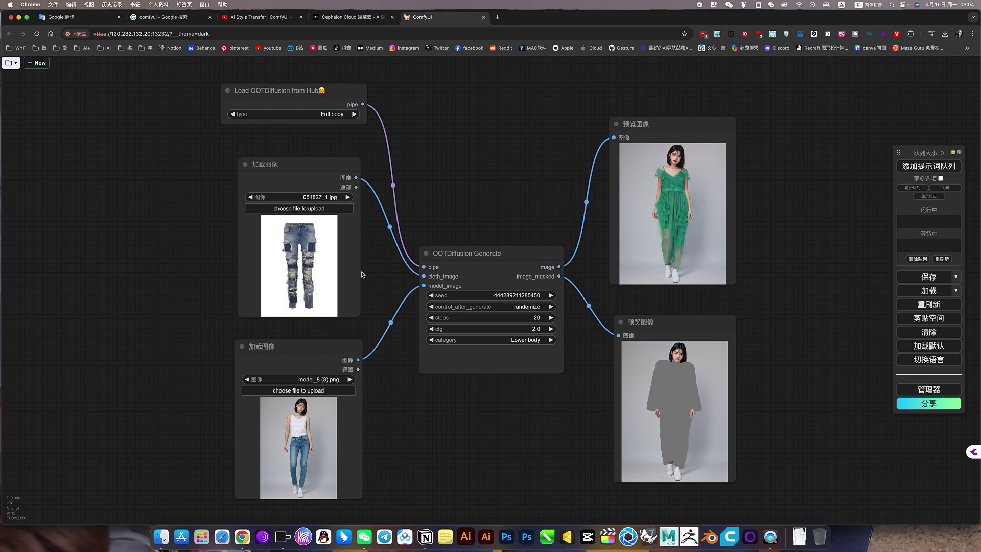
pyautogui.click(924, 166)
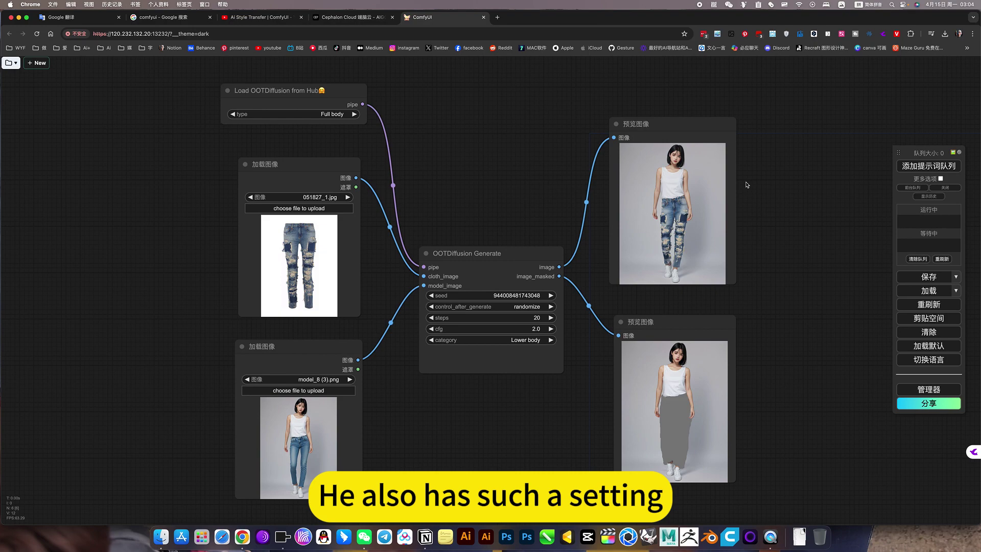
# Step: Examine the generated image up close, checking how the ripped jeans fit the model, and review the whole workflow
pyautogui.scroll(15, 694, 205)
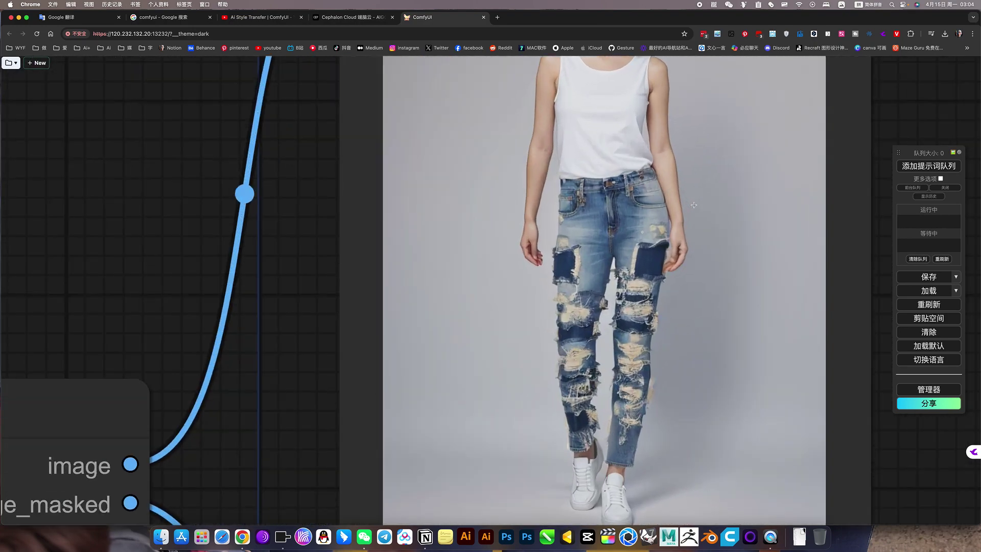
pyautogui.scroll(-10, 590, 406)
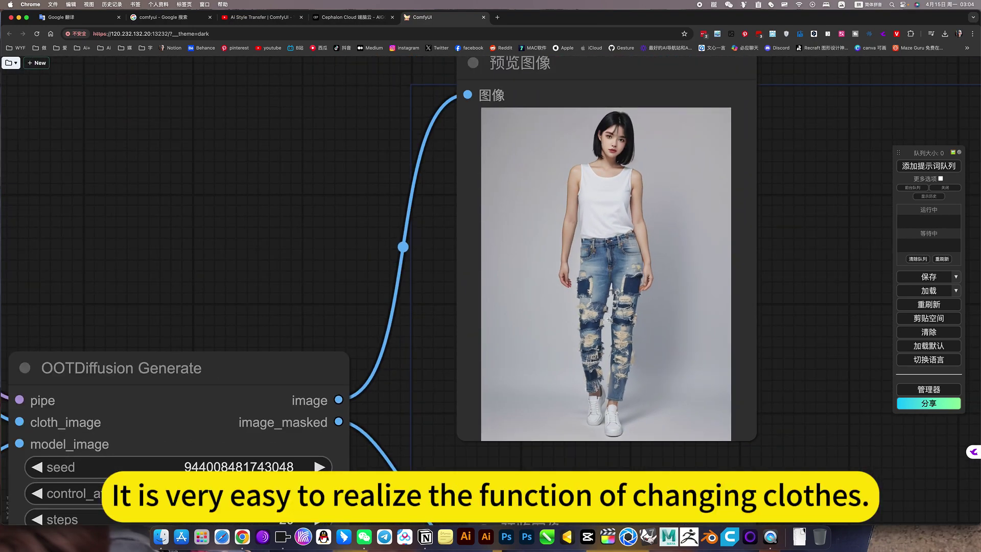
pyautogui.scroll(-10, 565, 311)
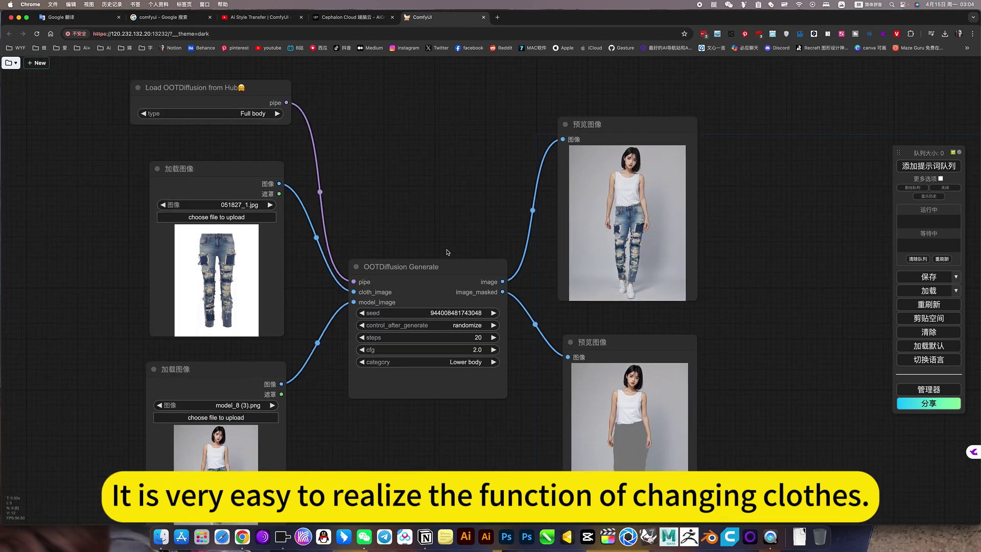
pyautogui.scroll(-2, 447, 252)
pyautogui.moveTo(443, 228); pyautogui.dragTo(514, 213)
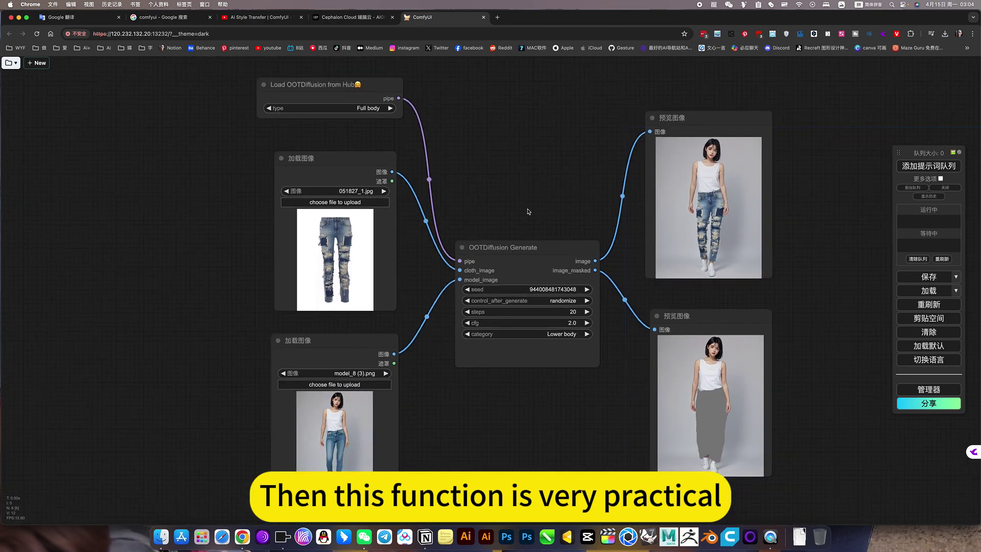
pyautogui.scroll(-2, 512, 180)
pyautogui.moveTo(513, 180); pyautogui.dragTo(515, 203)
pyautogui.scroll(2, 515, 203)
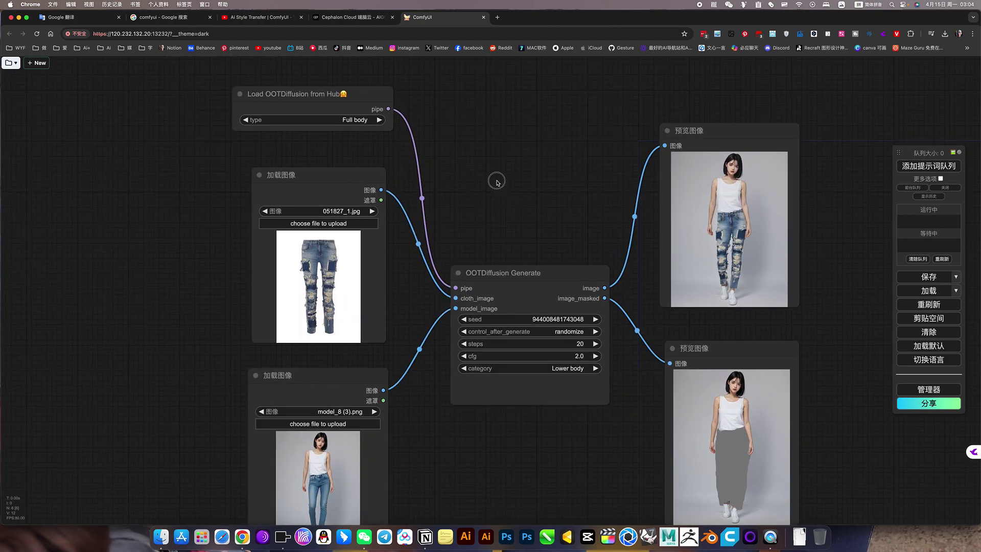
# Step: Set the Load OOTDiffusion from Hub node's type to Half body and the OOTDiffusion Generate category to Upper body
pyautogui.scroll(2, 499, 180)
pyautogui.click(337, 86)
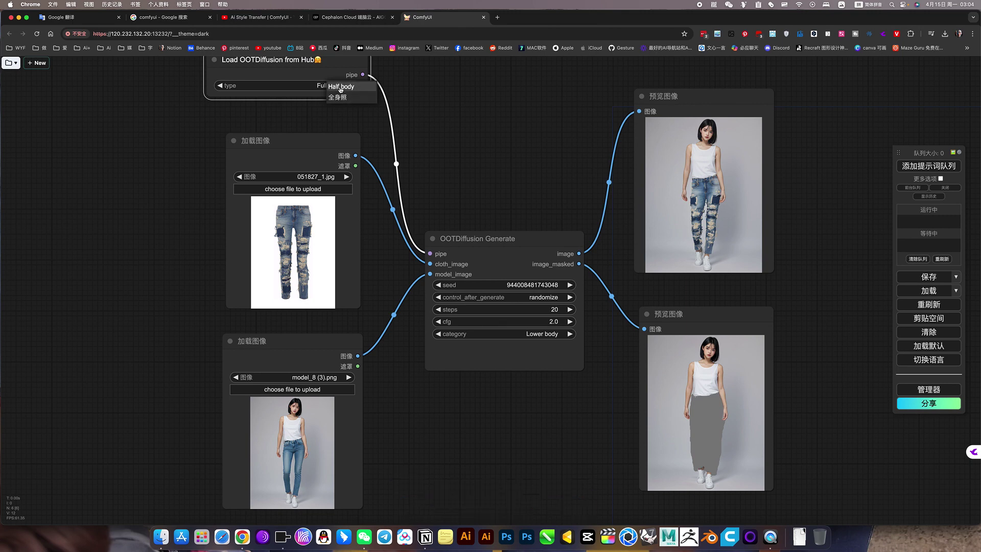
pyautogui.click(341, 87)
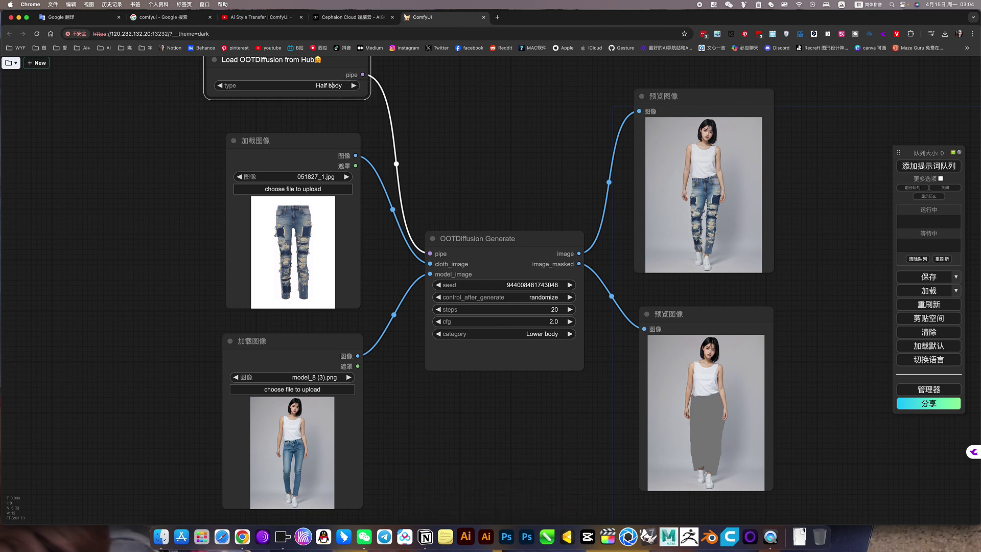
pyautogui.click(548, 338)
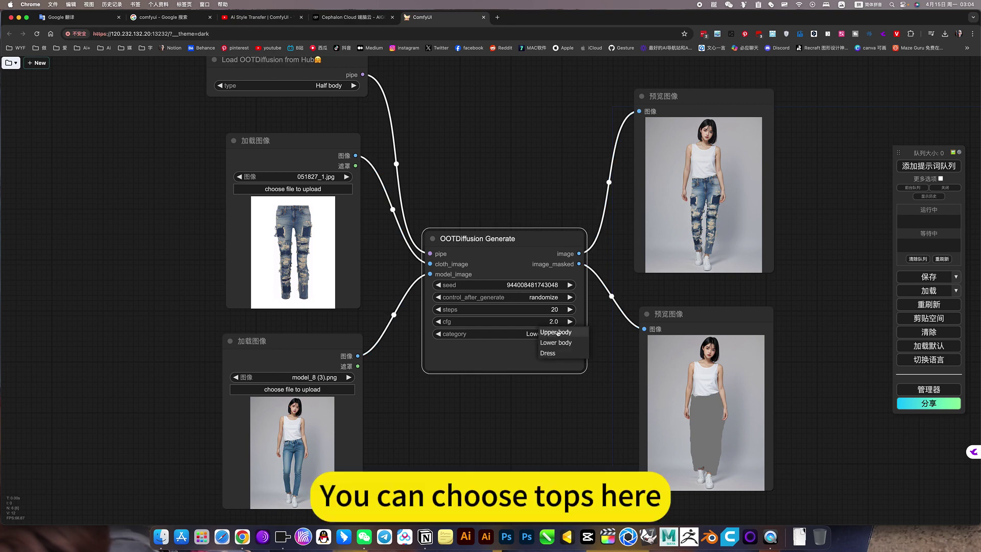
pyautogui.click(553, 332)
pyautogui.click(510, 401)
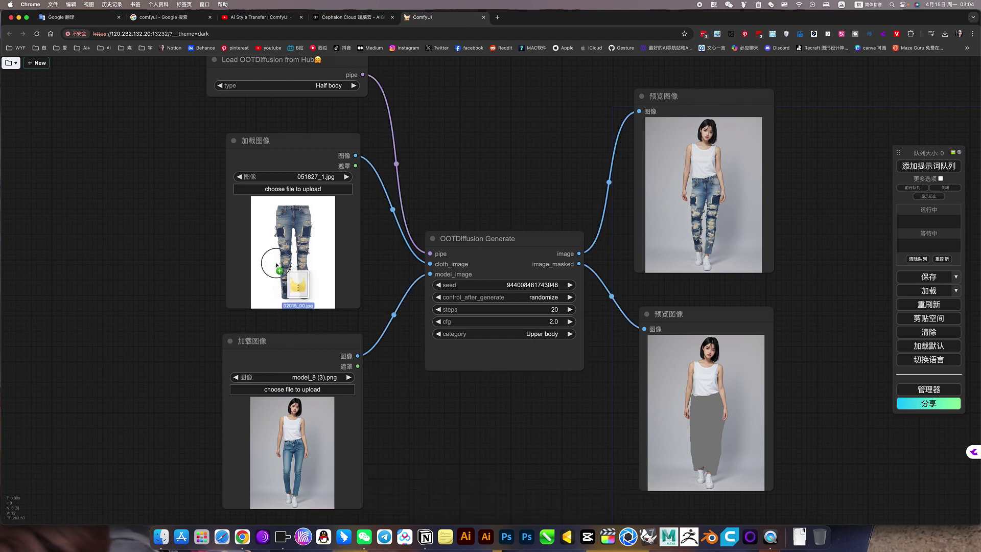
# Step: Load the yellow top image 02015_00.jpg as the cloth image and queue the upper-body generation
pyautogui.moveTo(263, 259)
pyautogui.mouseDown()
pyautogui.moveTo(274, 246)
pyautogui.moveTo(279, 259)
pyautogui.mouseUp()
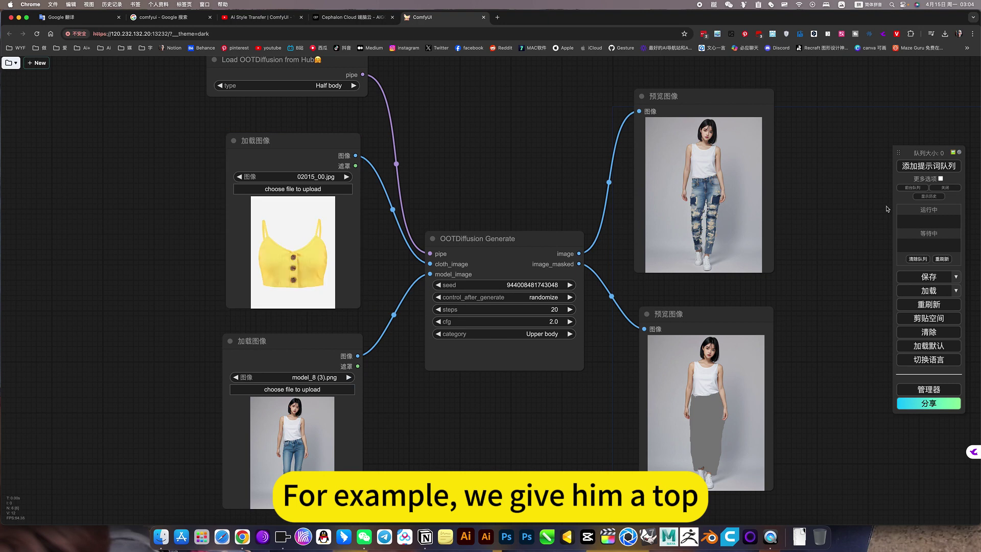
pyautogui.click(928, 166)
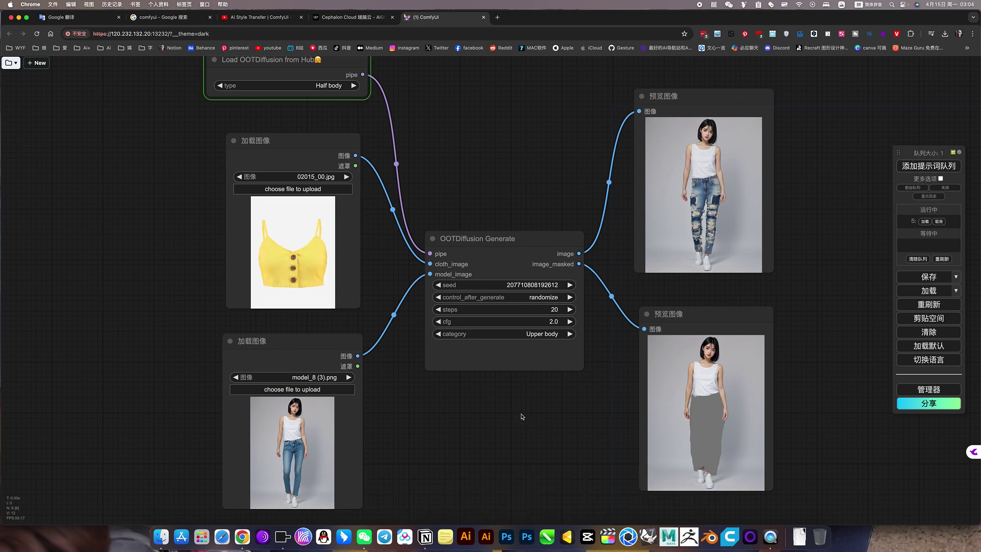
pyautogui.moveTo(523, 415); pyautogui.dragTo(522, 428)
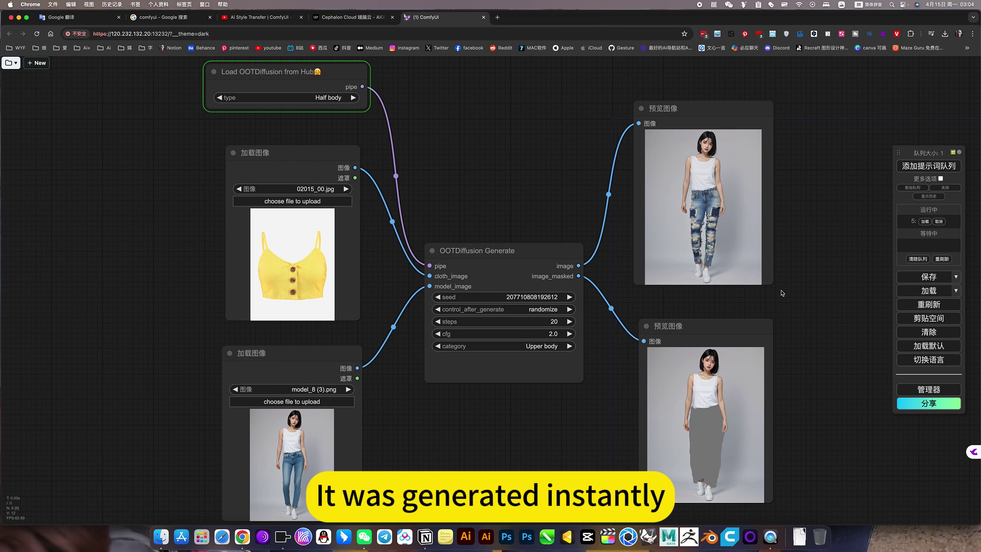
pyautogui.moveTo(813, 309); pyautogui.dragTo(780, 291)
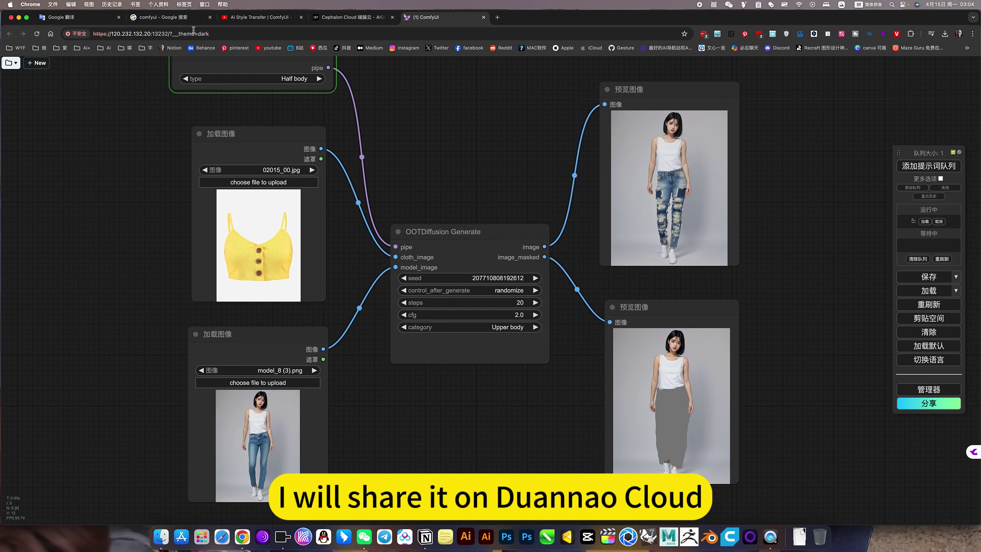
# Step: View the application list on the Cephalon Cloud page and return to the ComfyUI workflow
pyautogui.click(351, 17)
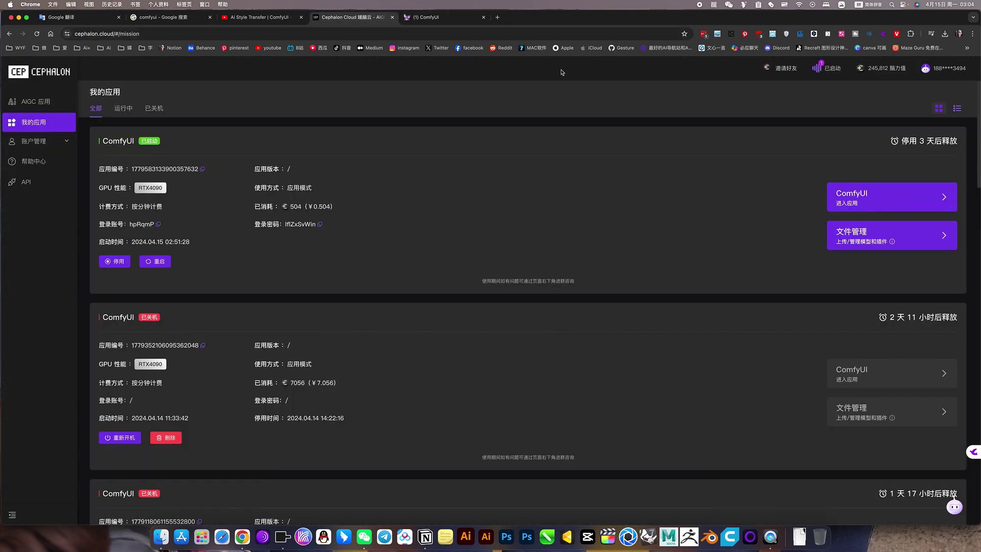
pyautogui.click(458, 21)
# Step: Examine the generated yellow top image and its masked preview, checking the buttons, hem and clothing area
pyautogui.scroll(-5, 458, 171)
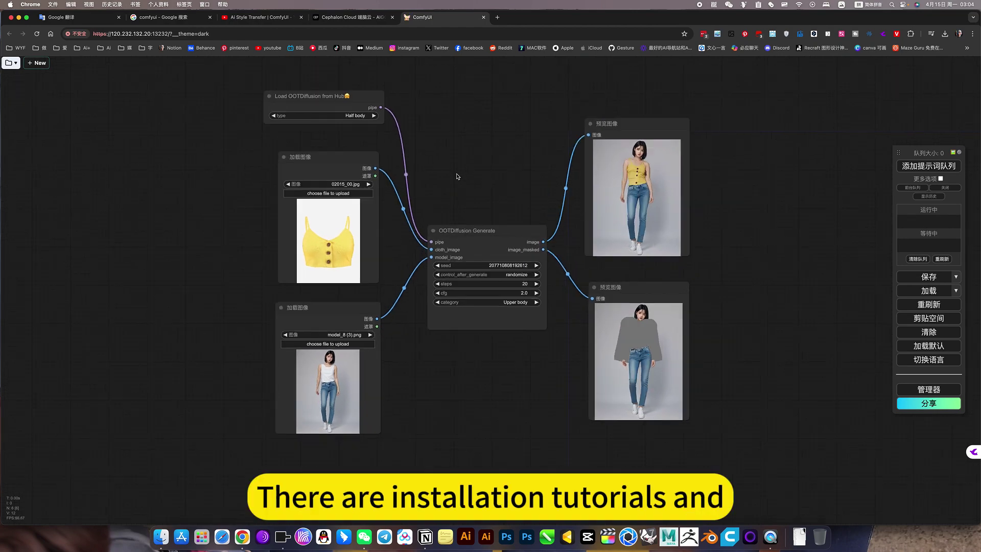
pyautogui.scroll(4, 457, 173)
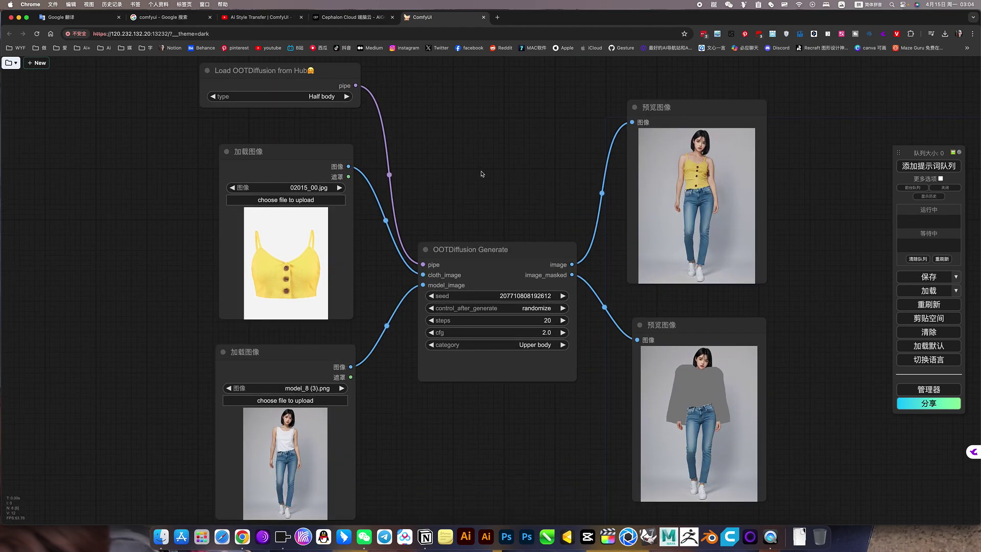
pyautogui.moveTo(494, 188); pyautogui.dragTo(494, 221)
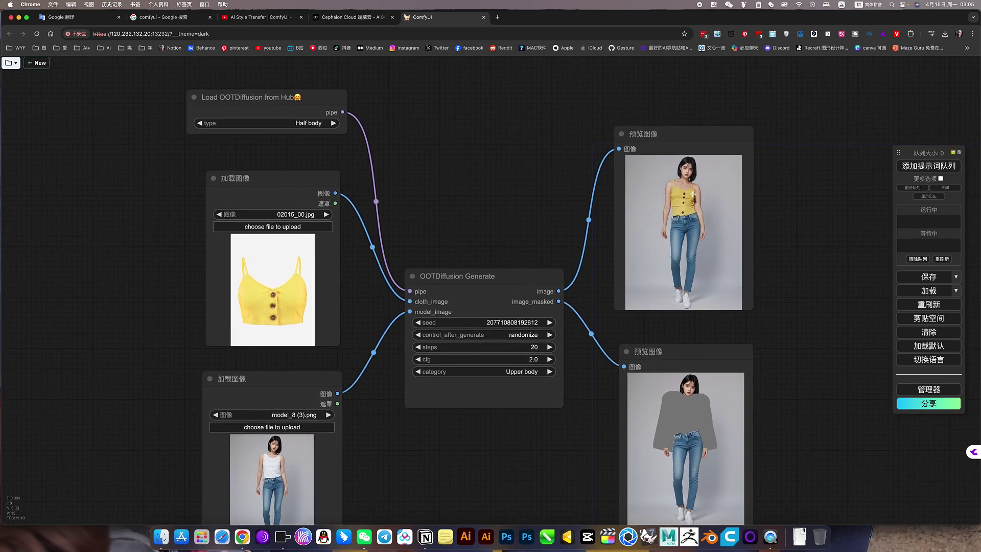
pyautogui.scroll(3, 677, 194)
pyautogui.scroll(6, 677, 194)
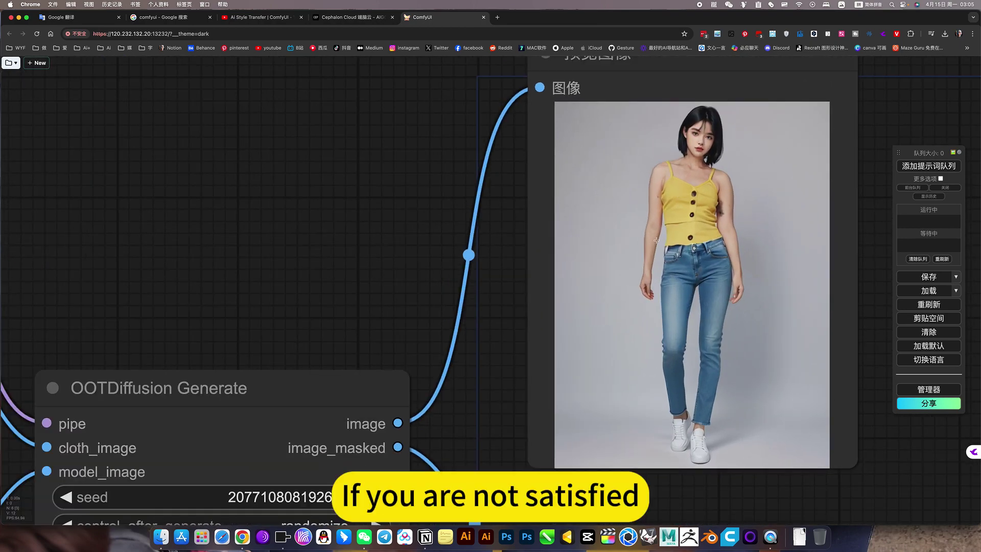
pyautogui.scroll(-3, 697, 224)
pyautogui.scroll(2, 664, 235)
pyautogui.scroll(-6, 644, 255)
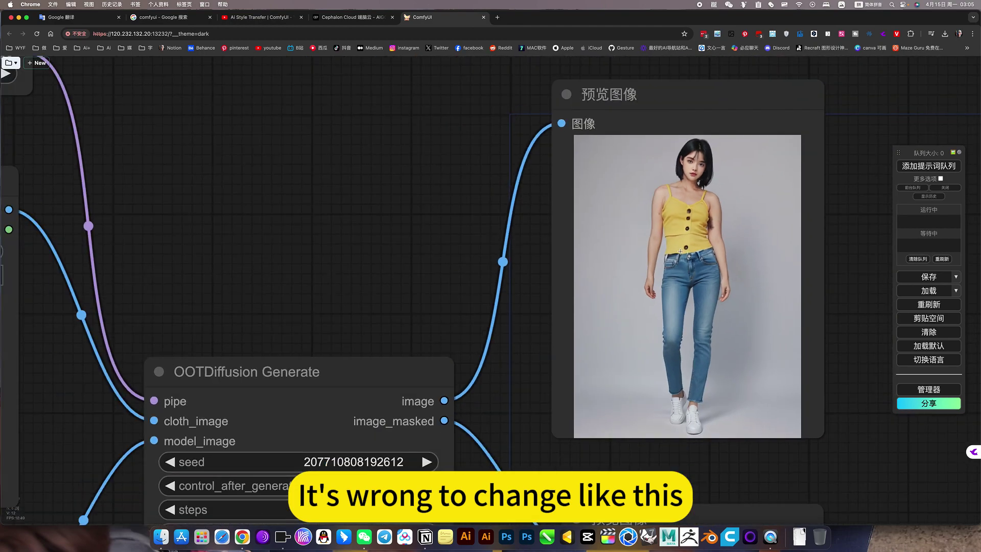
pyautogui.scroll(2, 520, 293)
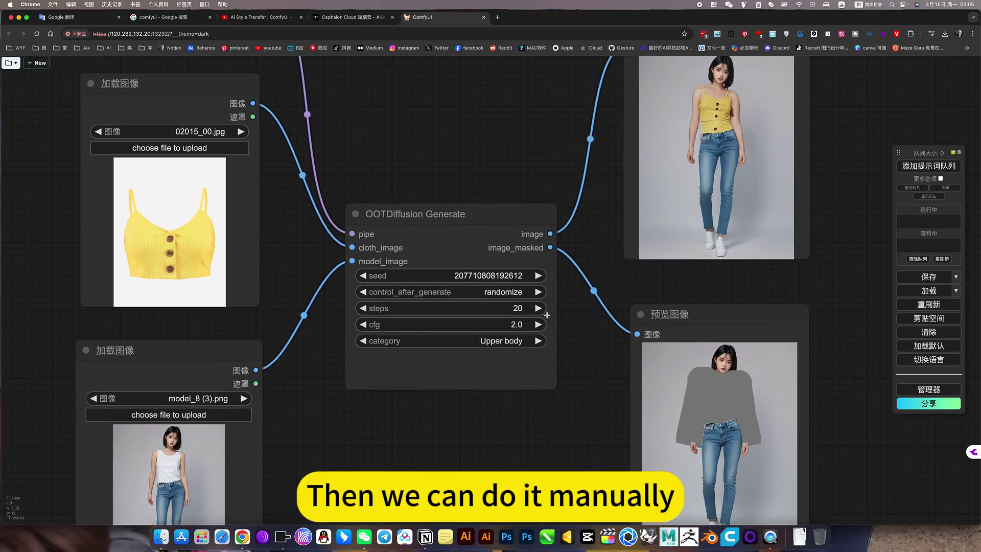
pyautogui.rightClick(727, 374)
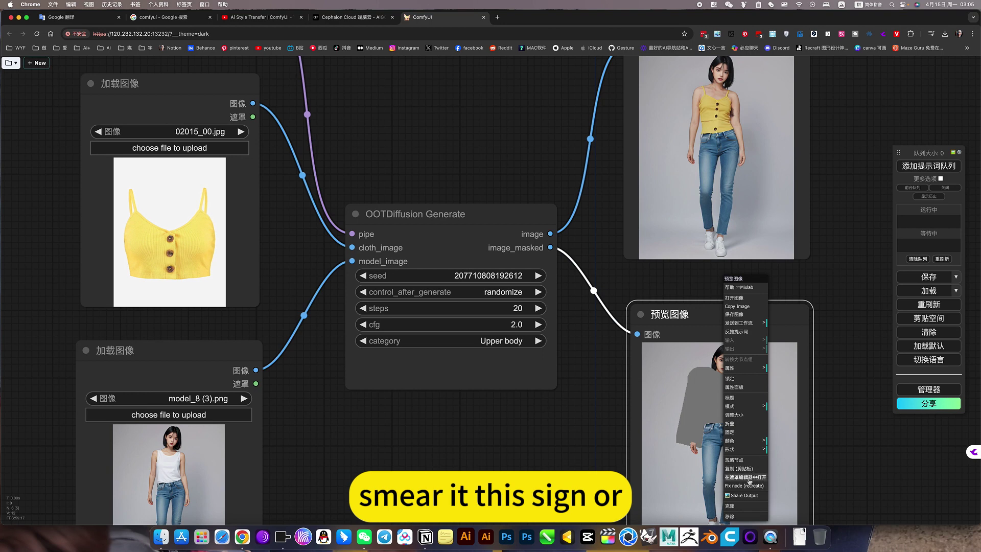
pyautogui.click(550, 431)
pyautogui.moveTo(539, 401); pyautogui.dragTo(526, 362)
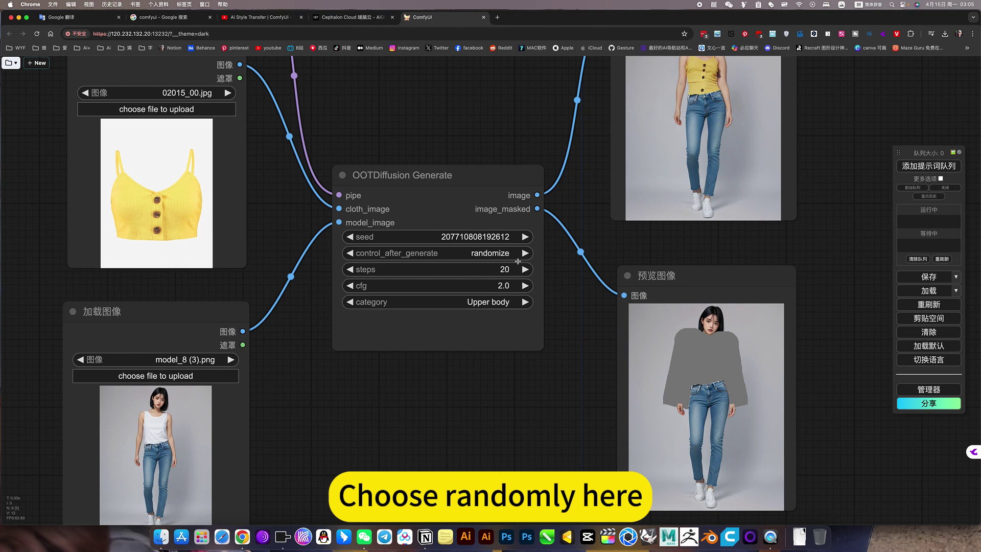
# Step: Queue another generation of the yellow top with a randomized seed and inspect the new image
pyautogui.click(929, 167)
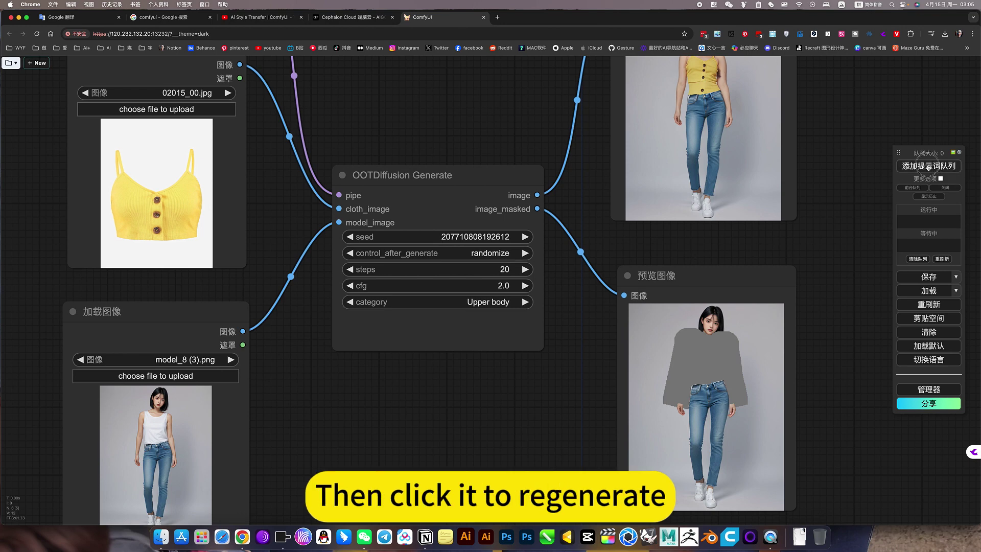
pyautogui.scroll(-5, 559, 375)
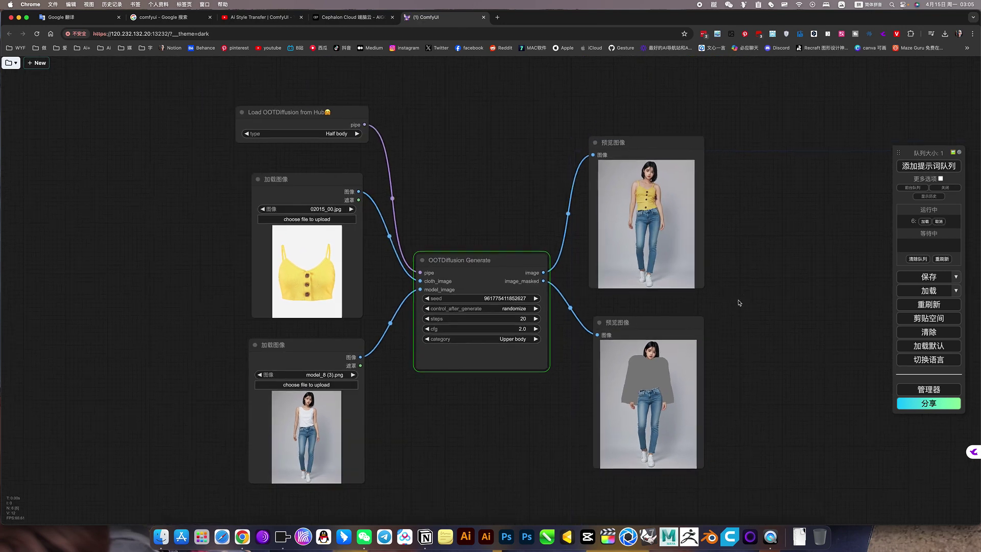
pyautogui.scroll(1, 613, 306)
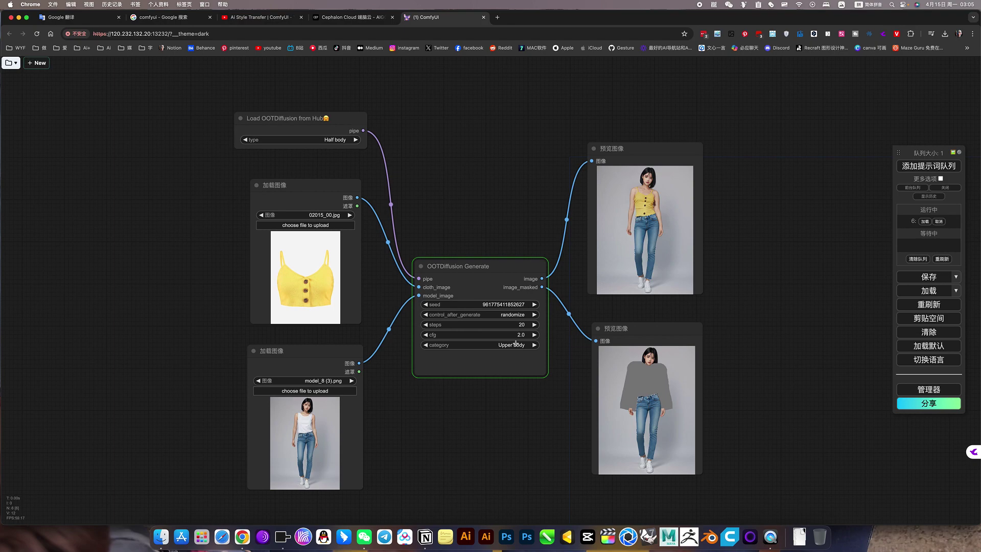
pyautogui.scroll(5, 516, 343)
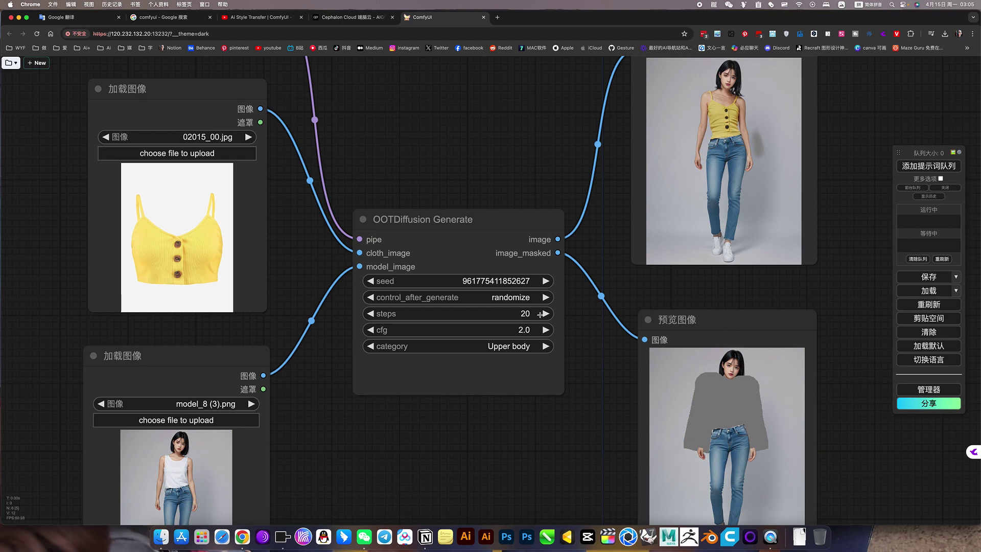
# Step: Regenerate the yellow top outfit once more with the same settings and compare the refreshed preview
pyautogui.click(928, 166)
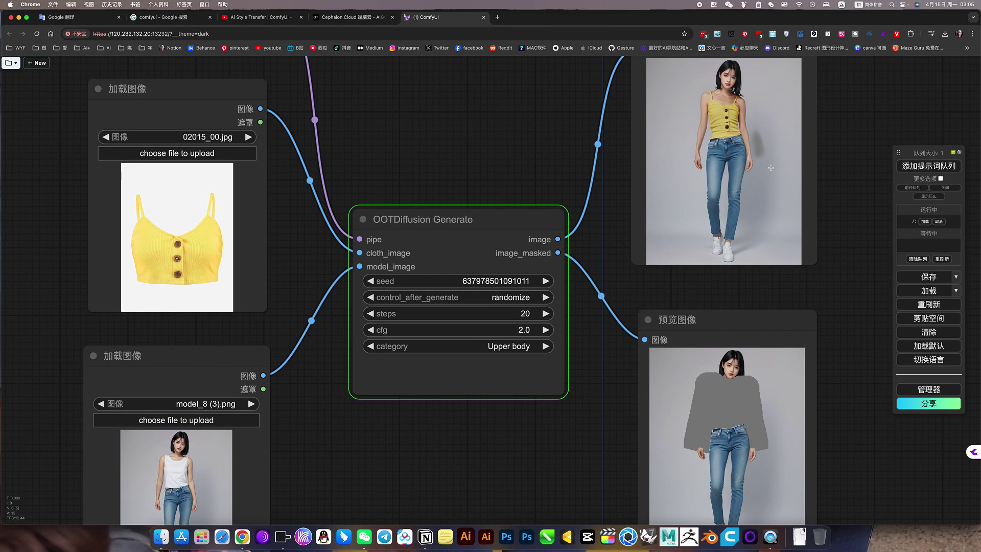
pyautogui.scroll(3, 720, 194)
pyautogui.scroll(-5, 569, 263)
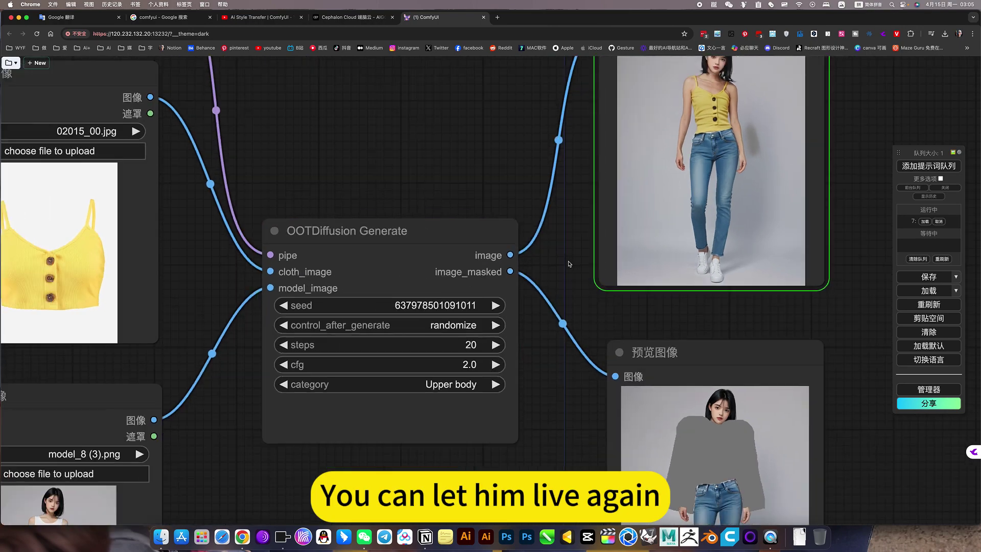
pyautogui.scroll(1, 768, 246)
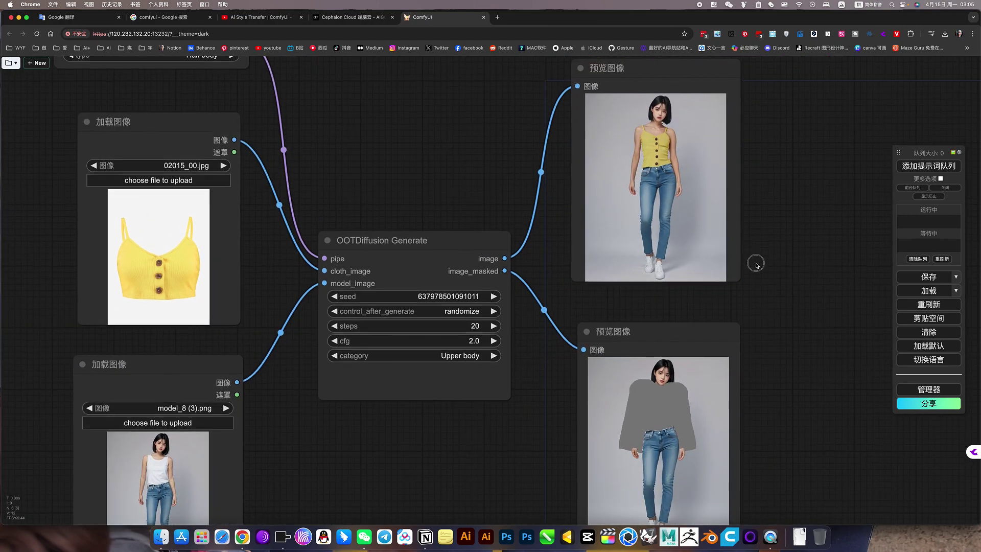
pyautogui.moveTo(754, 242); pyautogui.dragTo(754, 264)
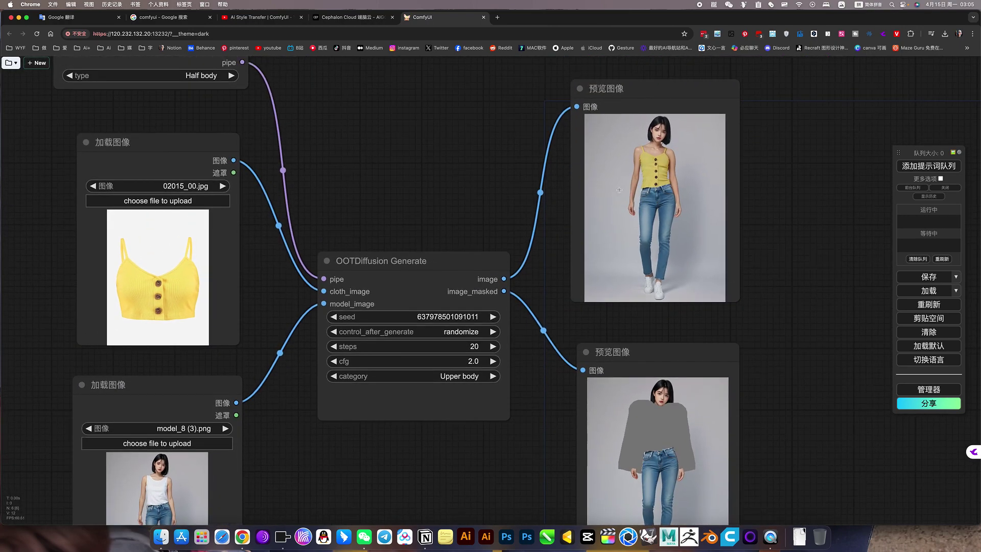
# Step: Accept a cfg of about 2.03 for the OOTDiffusion Generate node and queue another Upper body generation of the yellow top
pyautogui.click(476, 377)
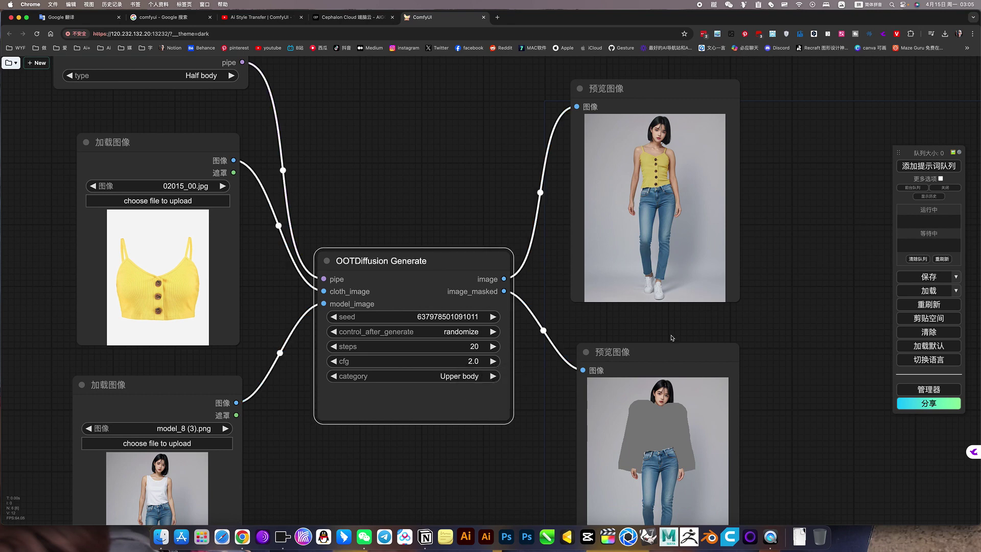
pyautogui.moveTo(793, 319); pyautogui.dragTo(793, 328)
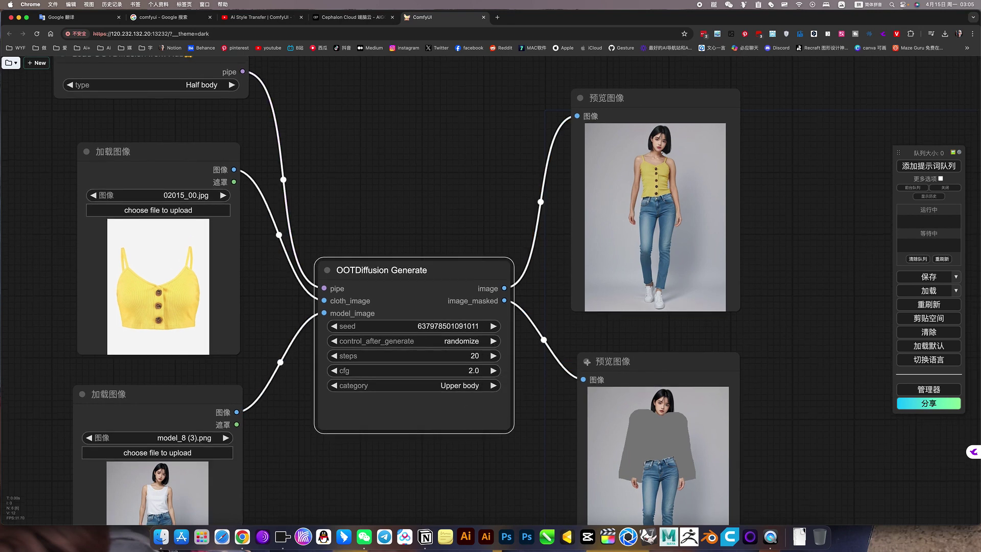
pyautogui.click(476, 371)
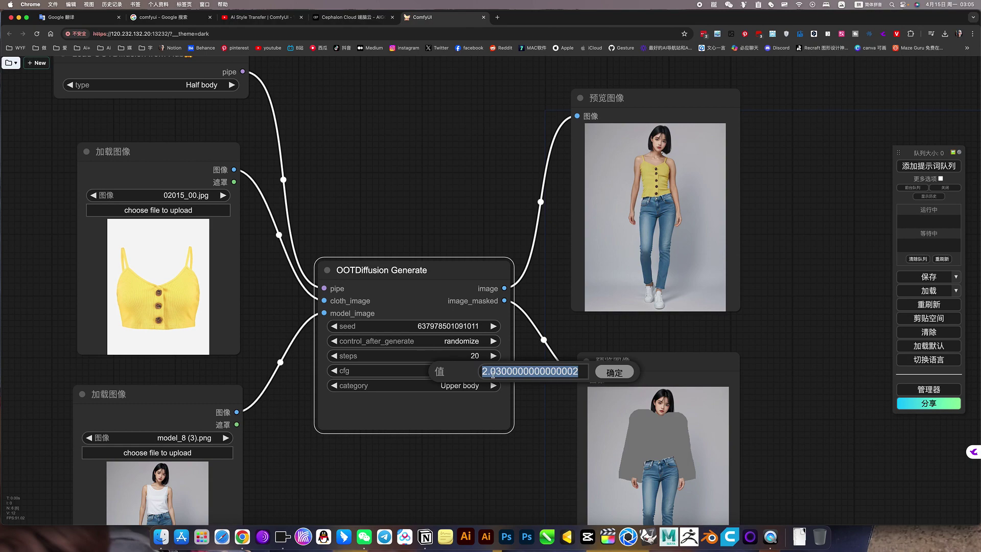
pyautogui.click(616, 372)
pyautogui.moveTo(664, 354); pyautogui.dragTo(682, 272)
pyautogui.click(927, 166)
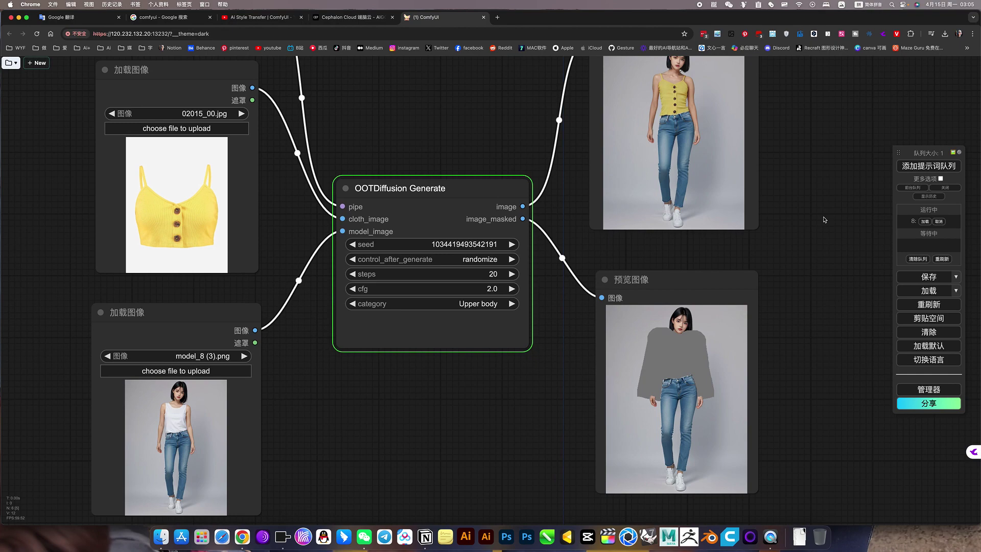
# Step: Examine the yellow top's buttons and hem in the output preview and compare them with the source garment image
pyautogui.scroll(3, 718, 217)
pyautogui.scroll(5, 718, 217)
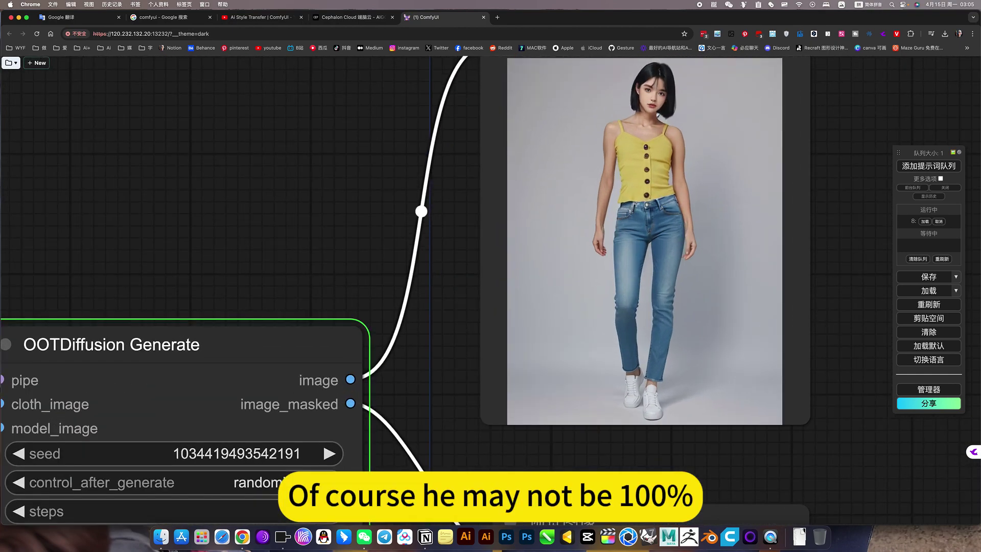
pyautogui.scroll(-6, 643, 181)
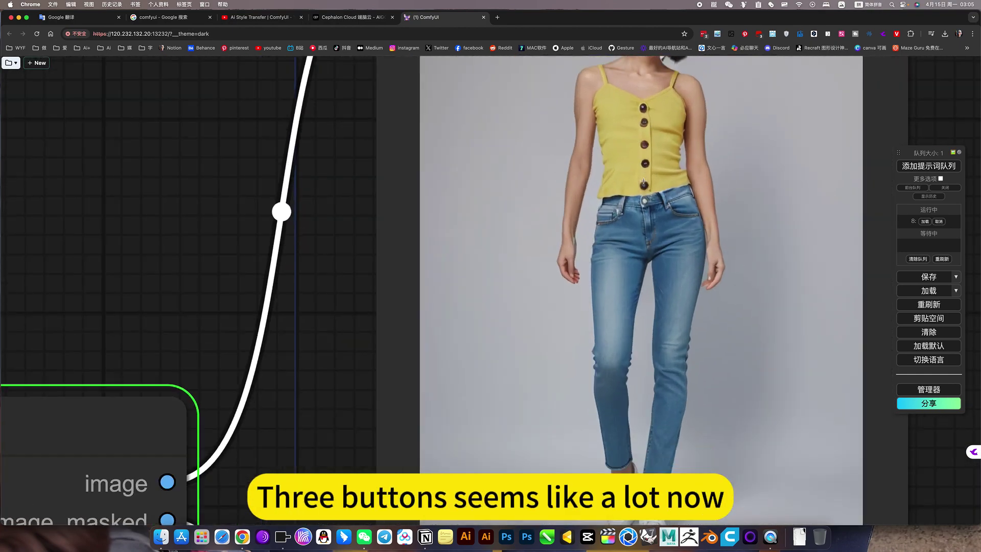
pyautogui.scroll(-4, 644, 181)
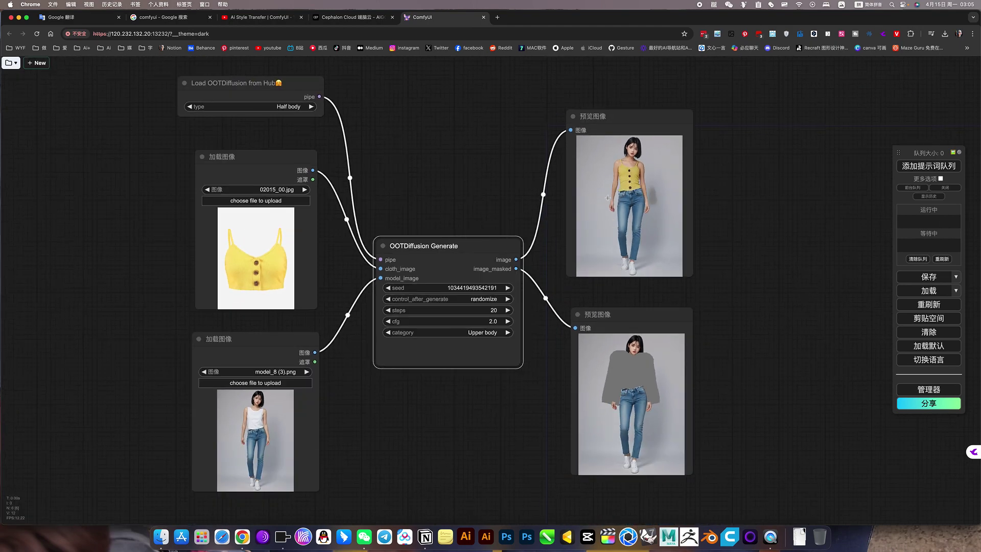
# Step: Open the seed value of the OOTDiffusion Generate node for editing
pyautogui.moveTo(442, 164); pyautogui.dragTo(488, 162)
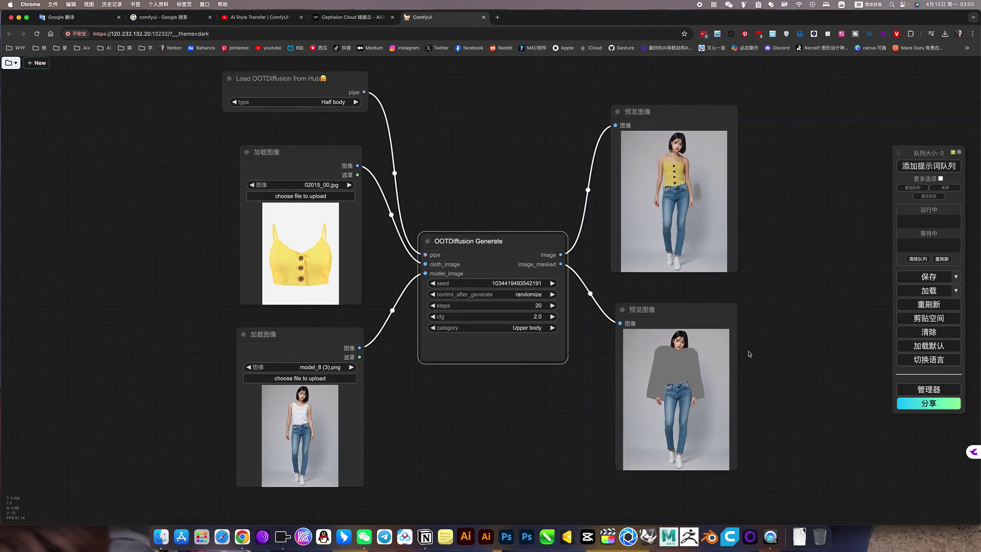
pyautogui.scroll(4, 749, 354)
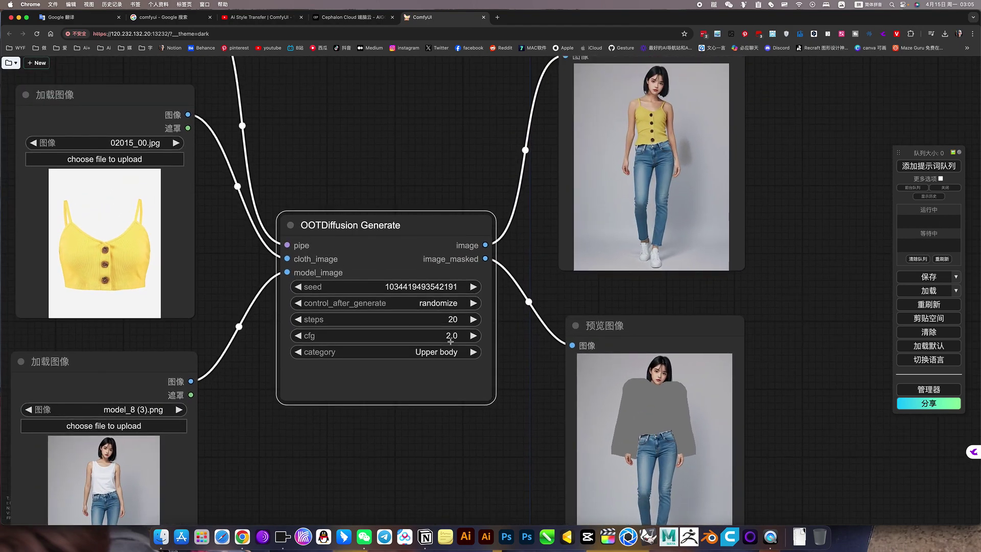
pyautogui.click(453, 291)
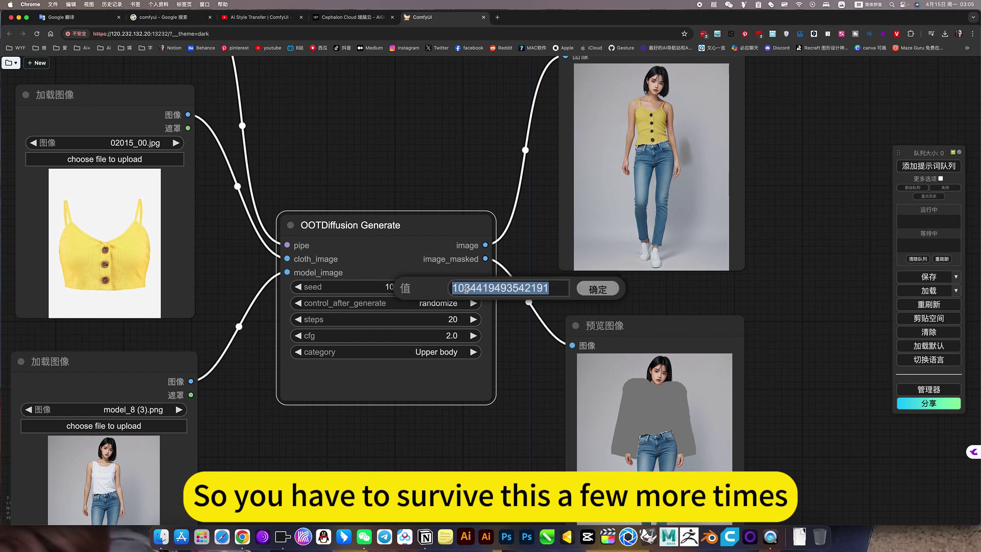